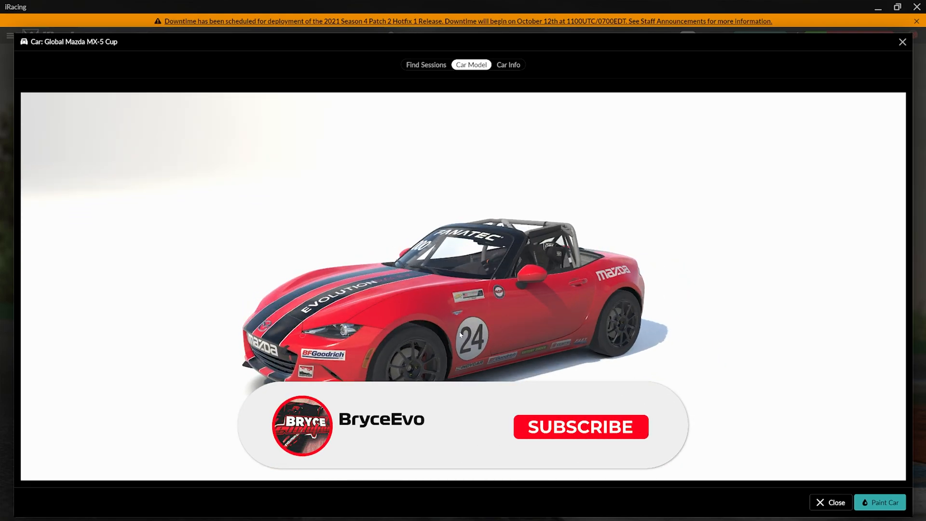
Inspect the Global Mazda MX-5 Cup car model up close and from the front.
scroll(436, 314, up, 5)
scroll(435, 312, down, 5)
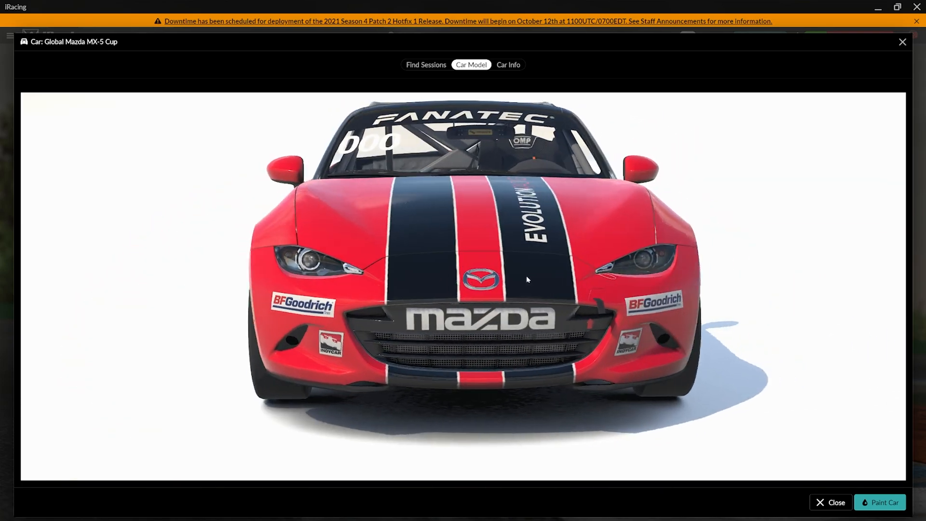
scroll(529, 238, down, 5)
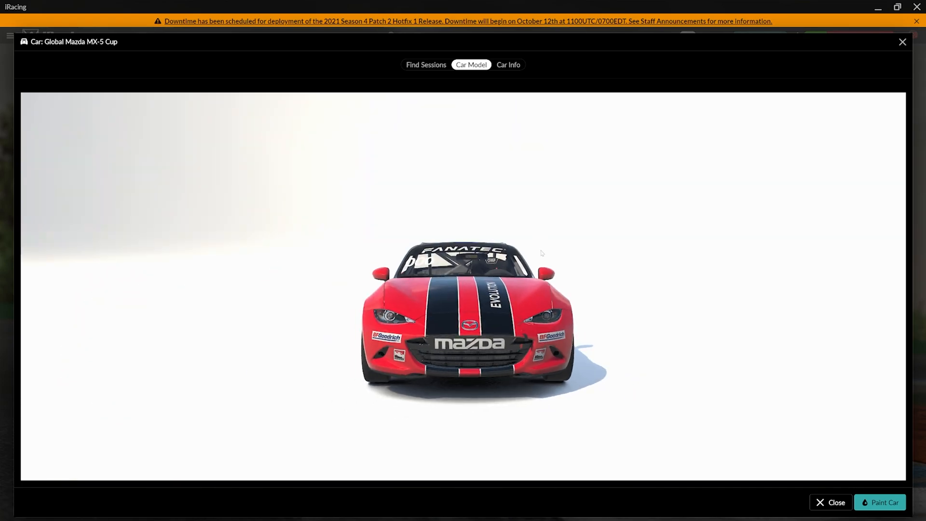
scroll(535, 305, up, 3)
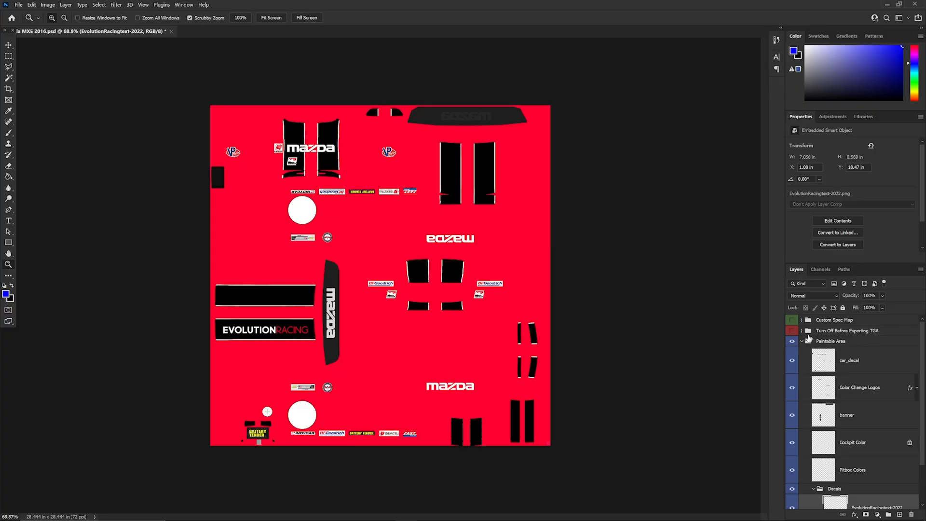
Switch to Photoshop and delete the "Blue Channel no use" layer from the Custom Spec Map group.
click(802, 318)
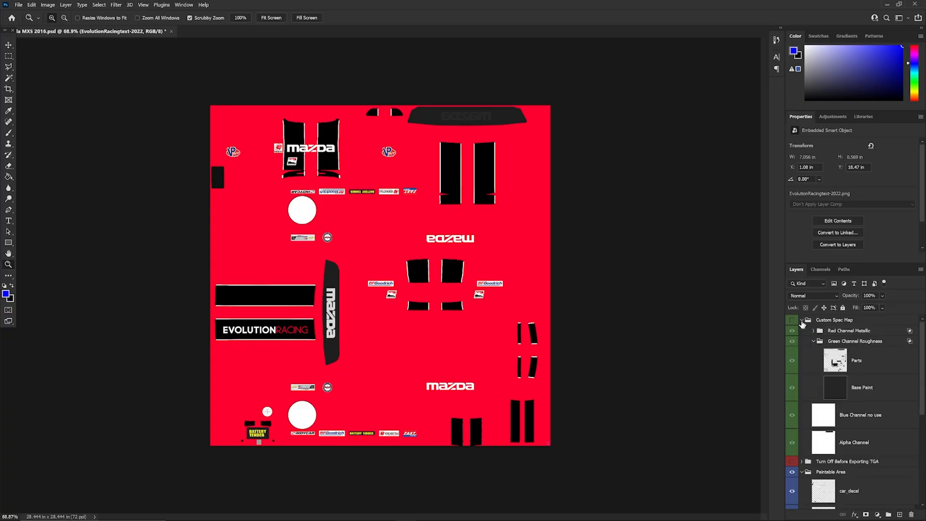
click(814, 342)
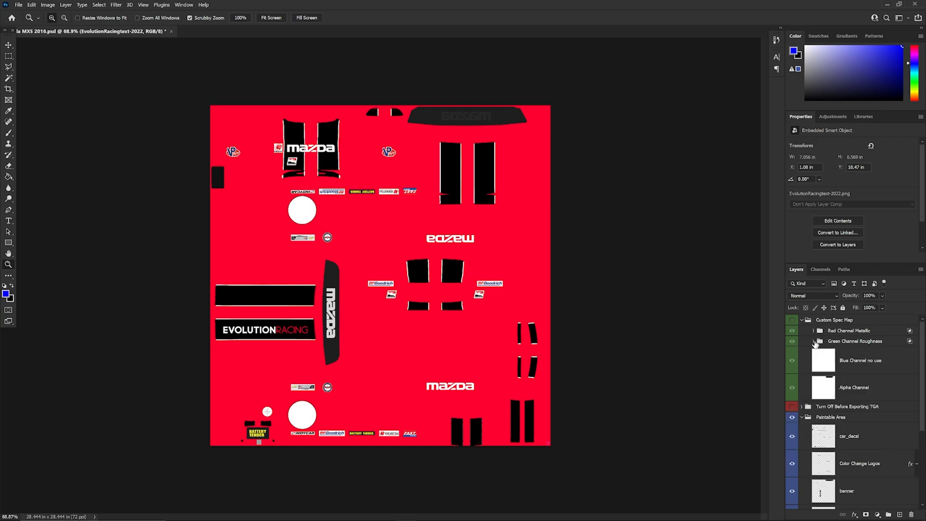
click(882, 371)
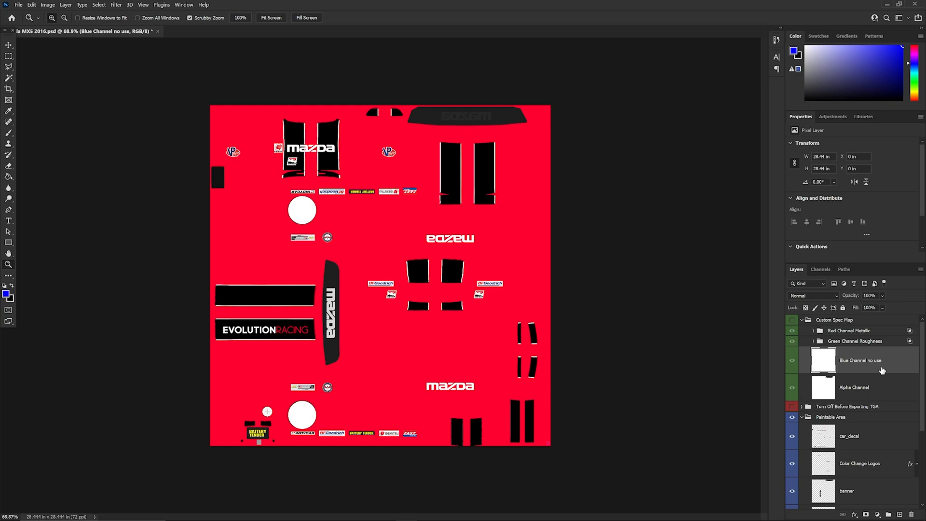
key(Delete)
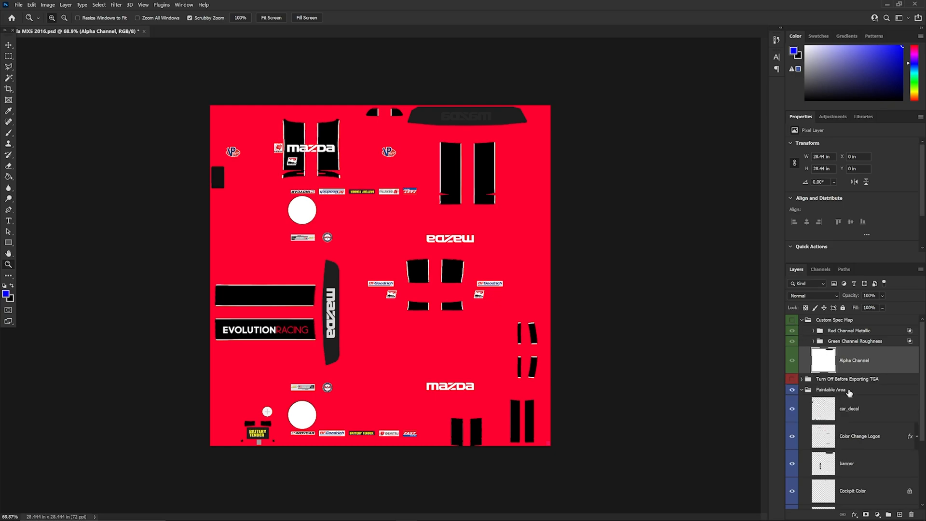
Duplicate the EvolutionRacingtext-2022 decal layer and move the copy into the Red Channel Metallic group.
scroll(865, 414, down, 3)
scroll(864, 415, down, 1)
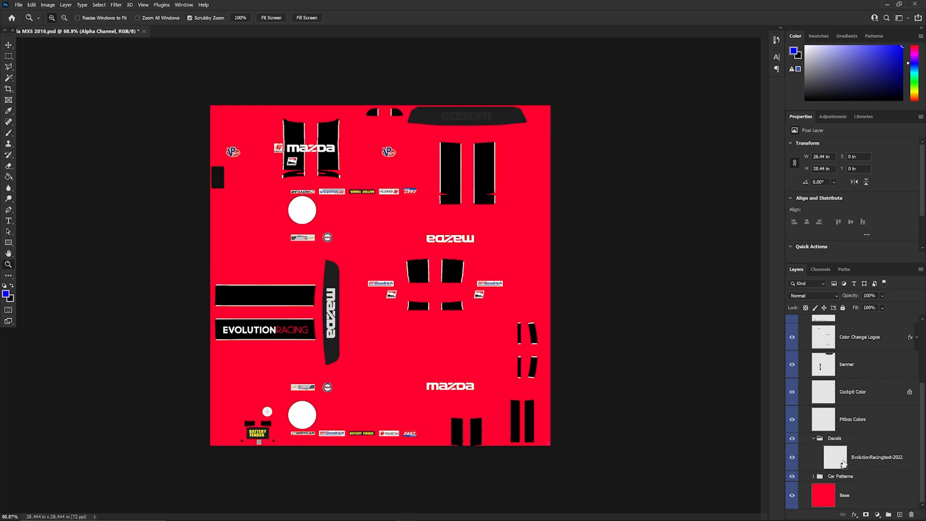
click(864, 458)
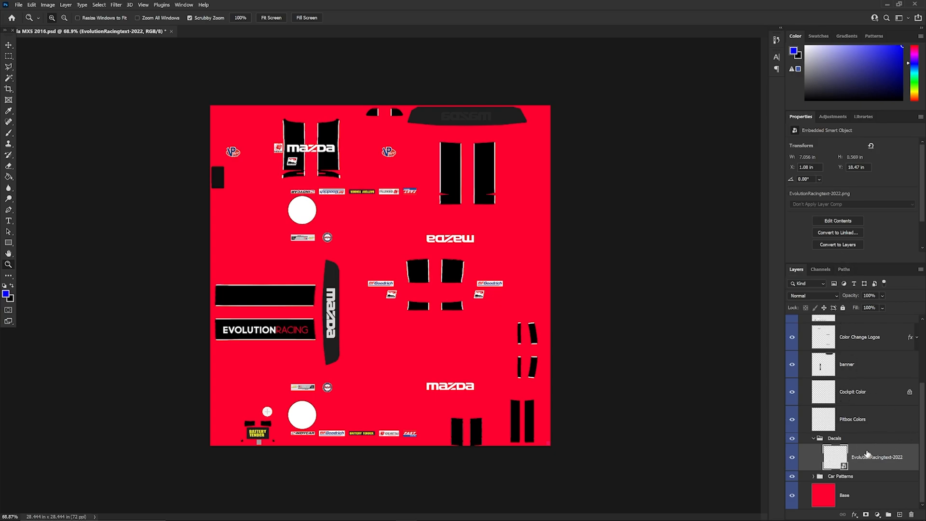
click(855, 427)
scroll(855, 427, up, 1)
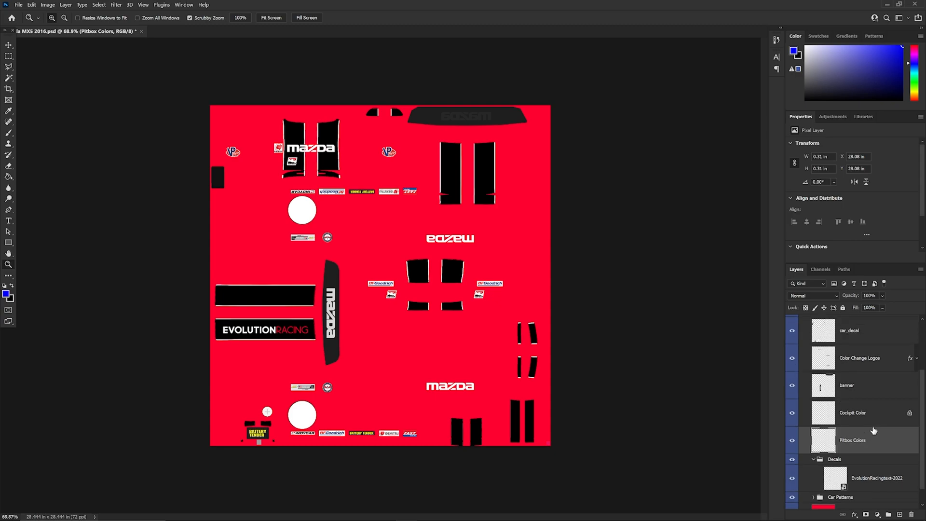
shift+click(871, 369)
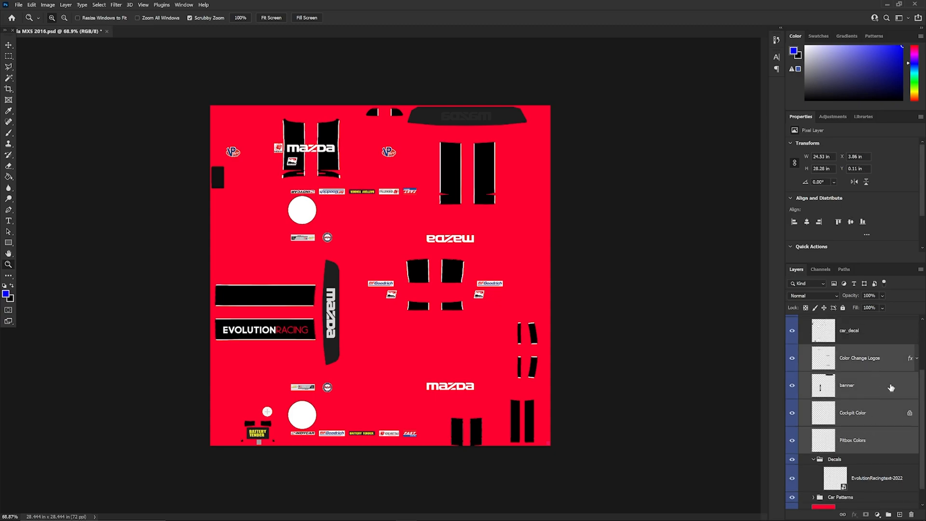
click(884, 480)
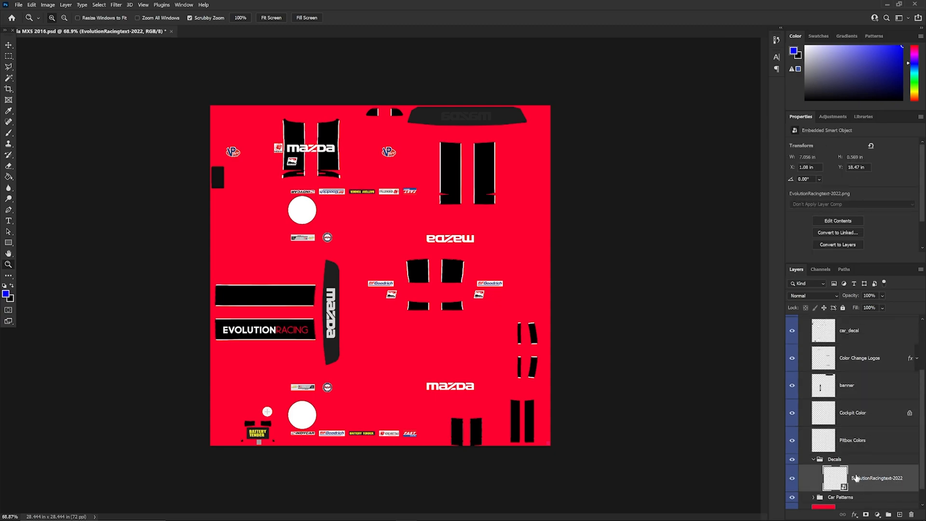
key(ctrl+j)
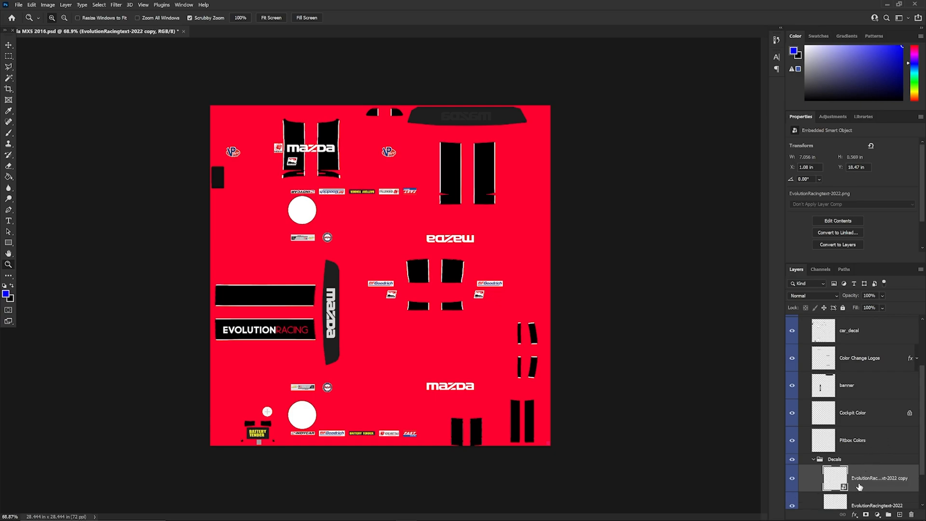
mouse_move(857, 486)
mouse_down()
mouse_move(876, 309)
mouse_move(866, 331)
mouse_up()
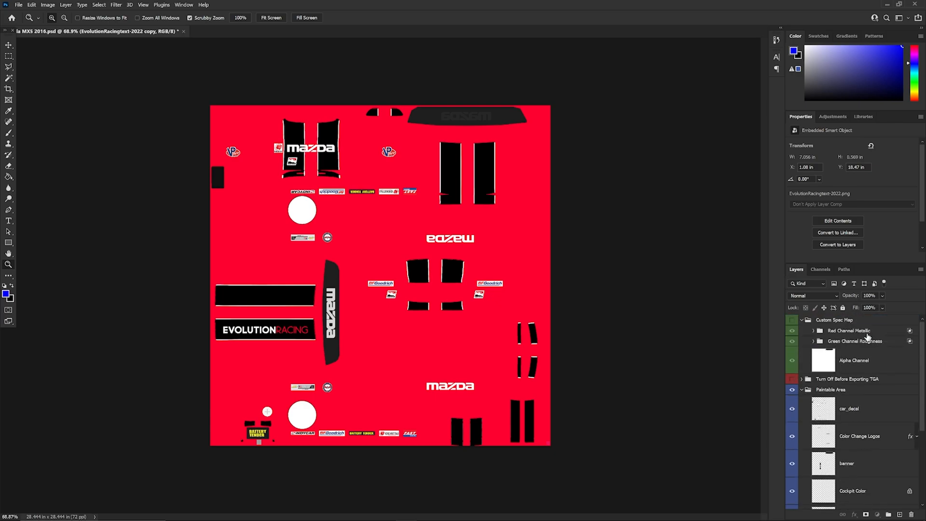
Duplicate Layer 1, Layer 4 and Layer 5 from the Car Patterns group and move the copies into the Red Channel Metallic group.
scroll(867, 367, down, 5)
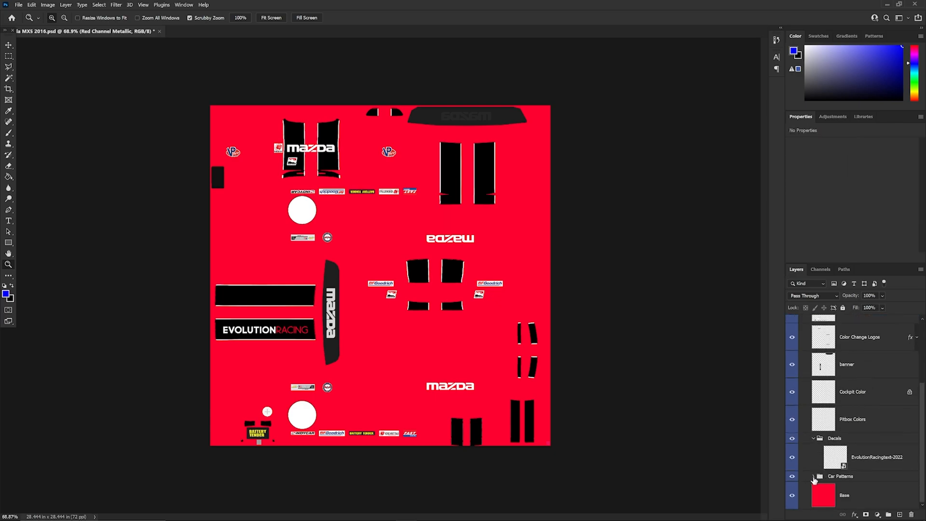
scroll(867, 437, down, 3)
click(873, 412)
shift+click(878, 470)
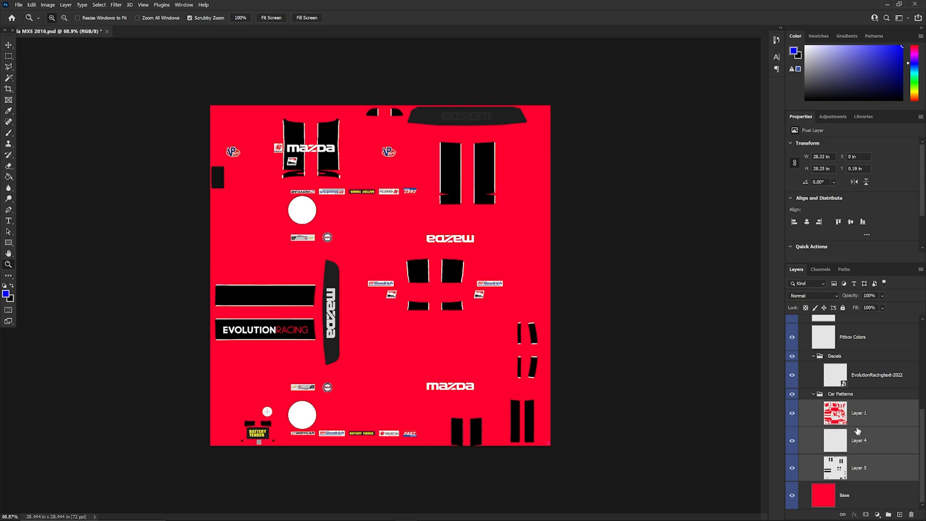
key(ctrl+j)
drag(857, 427, 872, 336)
click(874, 334)
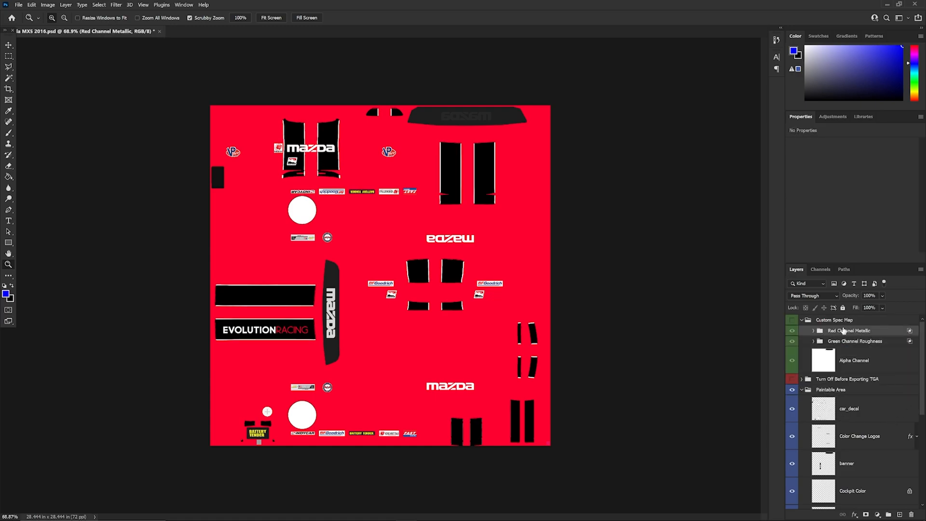
Hide the Paintable Area group, show the Custom Spec Map group and expand its Red Channel Metallic group.
click(802, 389)
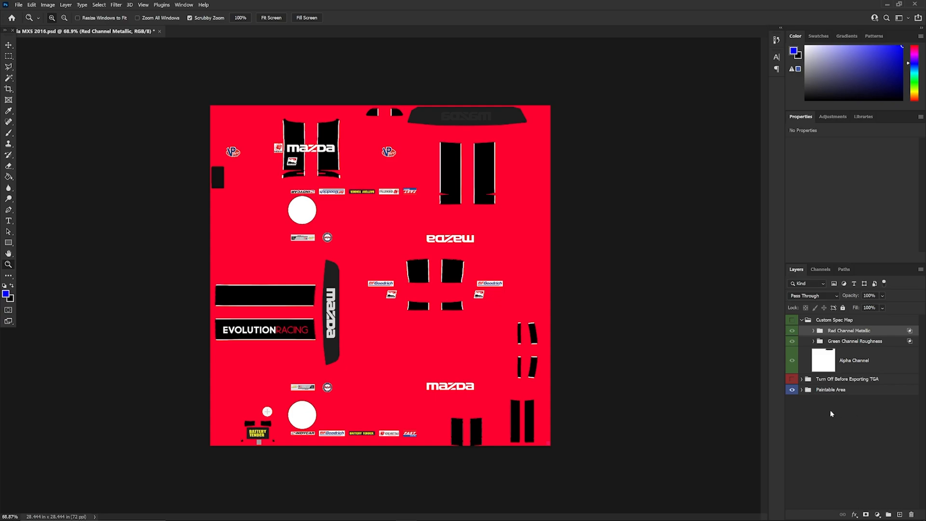
click(792, 391)
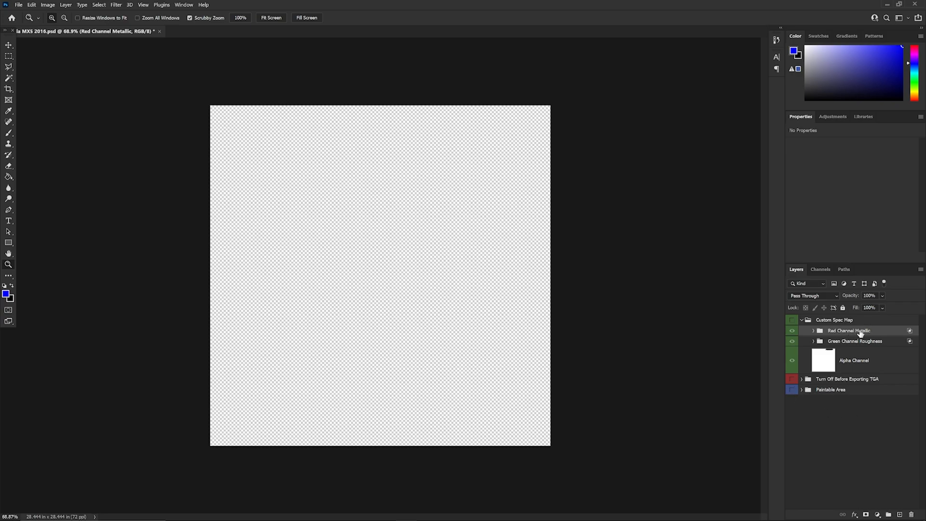
click(792, 321)
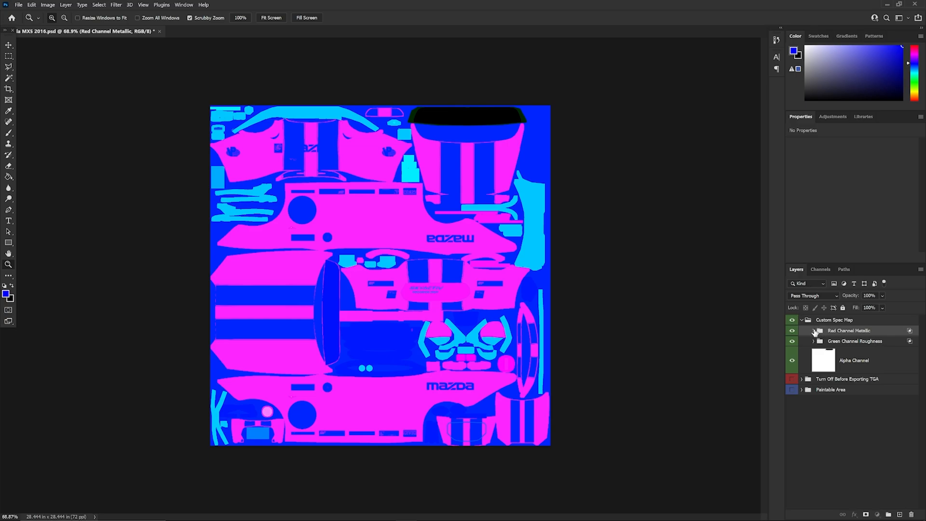
click(814, 331)
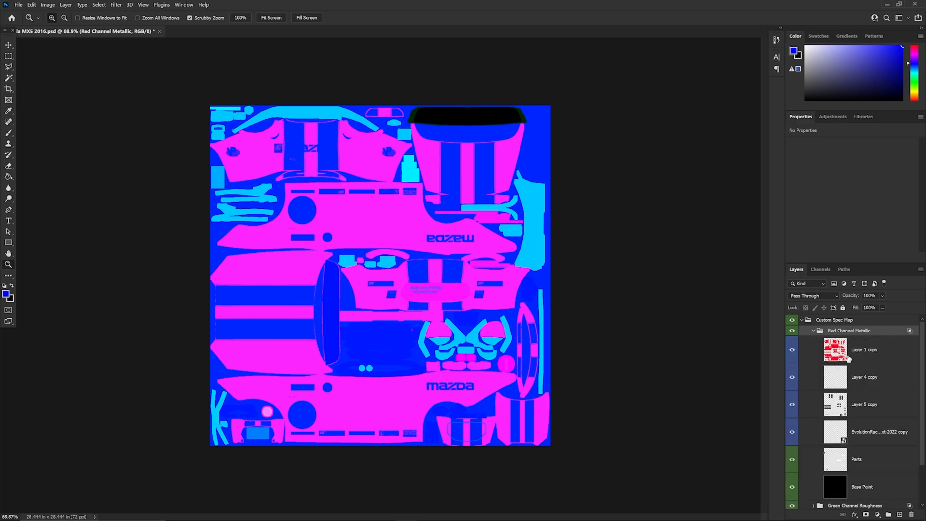
Reorder the Red Channel Metallic layers to Parts, Layer 4 copy, Layer 1 copy, Evolution Racing text copy and Layer 5 copy.
click(869, 462)
drag(868, 461, 876, 343)
click(895, 417)
drag(895, 417, 876, 368)
scroll(888, 410, down, 2)
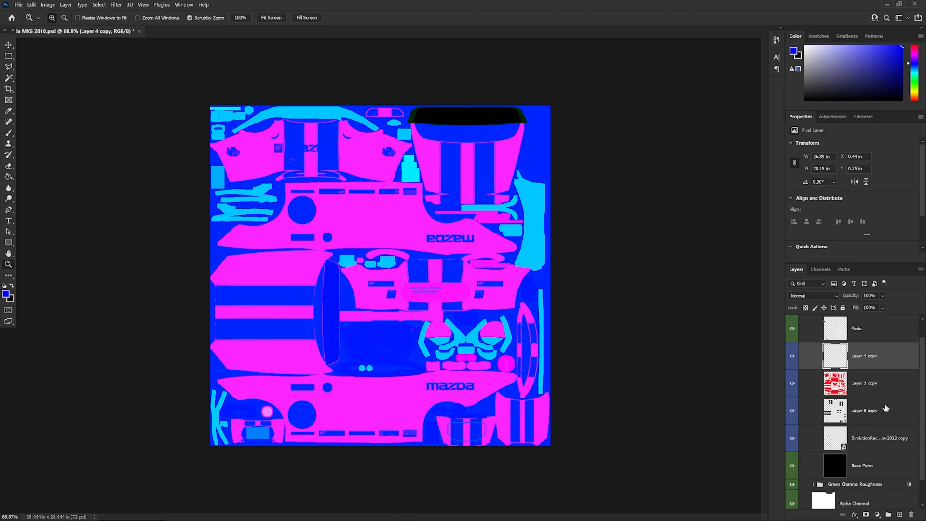
click(890, 443)
drag(890, 444, 855, 407)
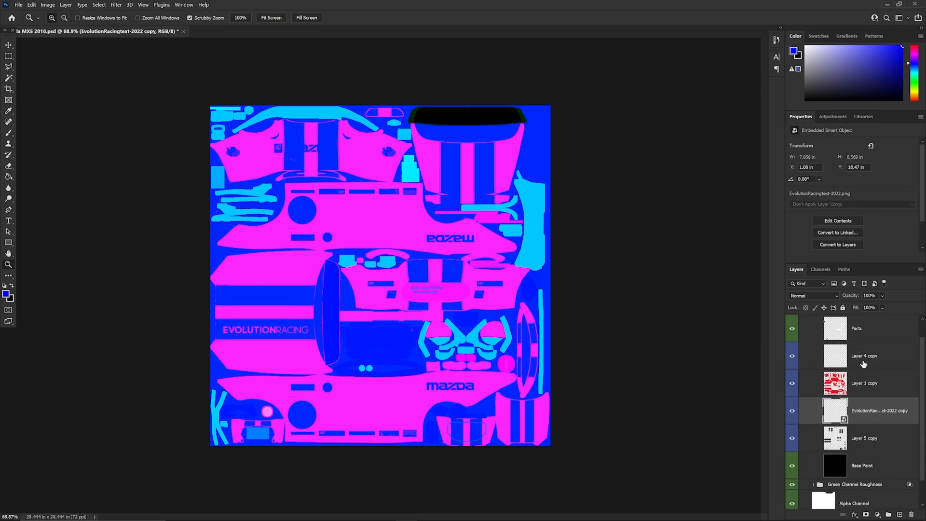
Rename Layer 4 copy as Decals and Layer 1 copy as Metallic.
double_click(866, 357)
text(Decals)
key(Return)
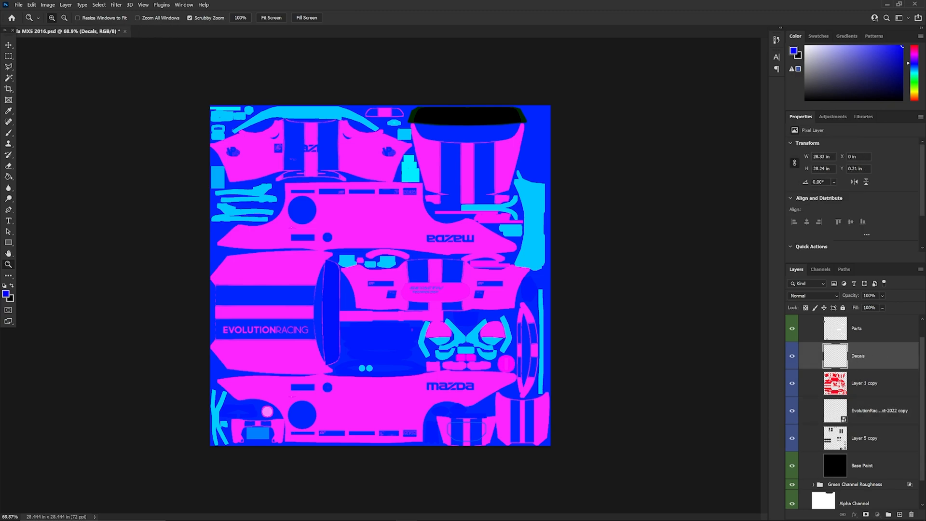
double_click(865, 383)
text(Metallic)
key(Return)
Rename the Evolution Racing text copy as Chrome and Layer 5 copy as Matt.
double_click(868, 411)
text(Chrome)
key(Return)
double_click(863, 438)
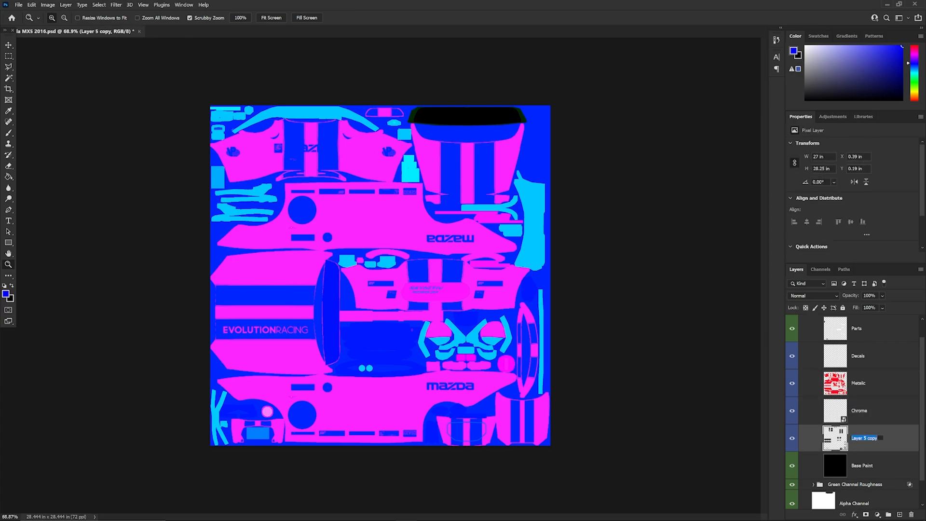
text(Matt)
key(Return)
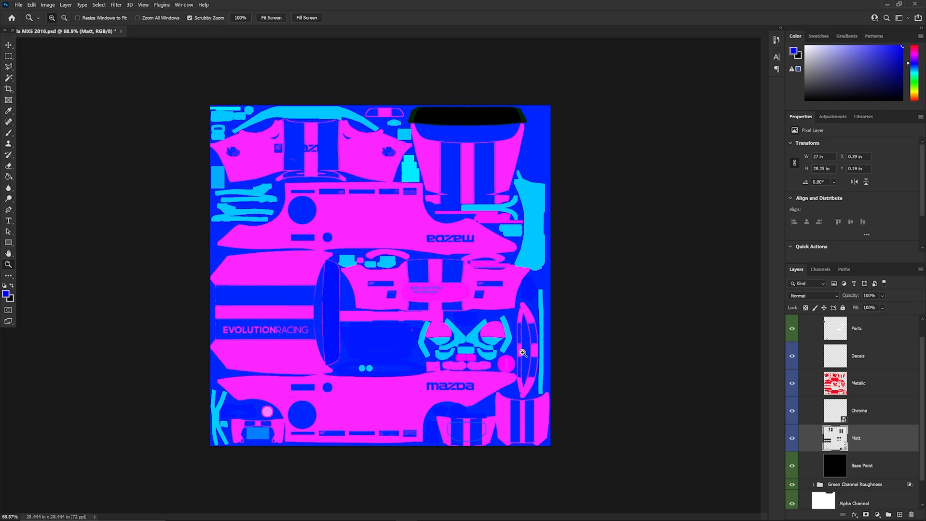
scroll(906, 415, up, 1)
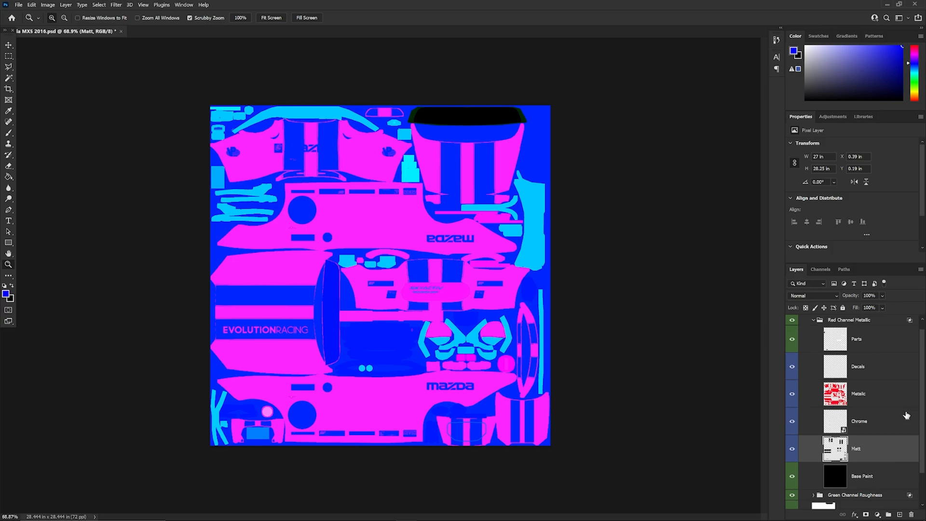
scroll(906, 415, down, 4)
scroll(855, 384, up, 5)
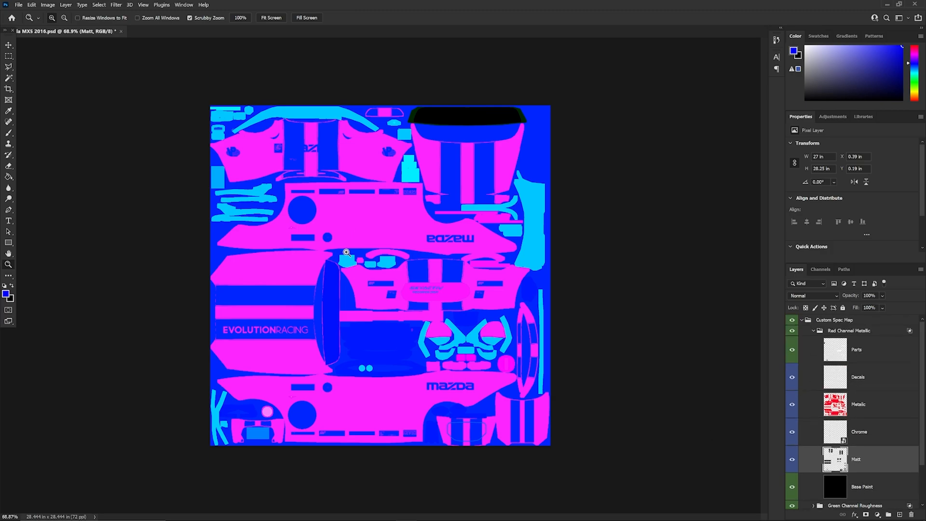
Open the reference image Spec Map Guide.png from the iRacing Liveries folder in File Explorer.
key(super)
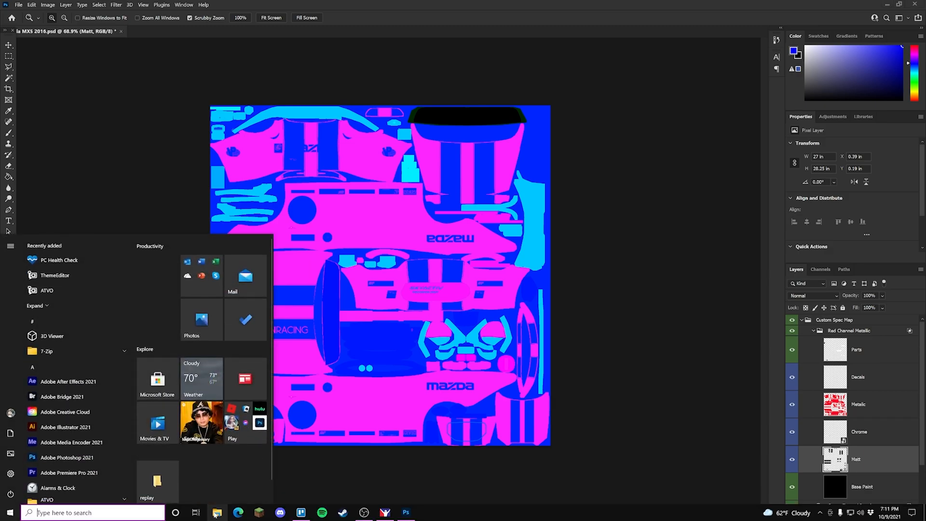
click(217, 513)
click(277, 198)
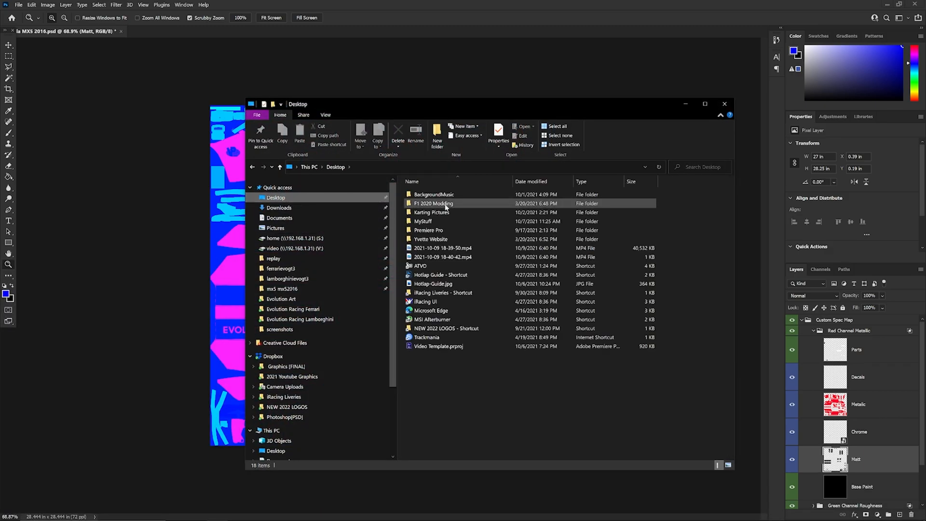
double_click(452, 294)
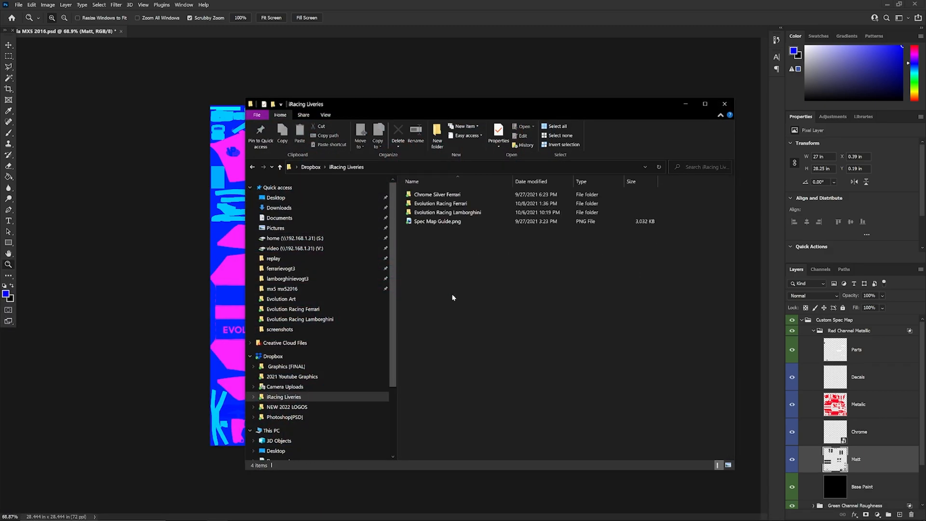
click(450, 222)
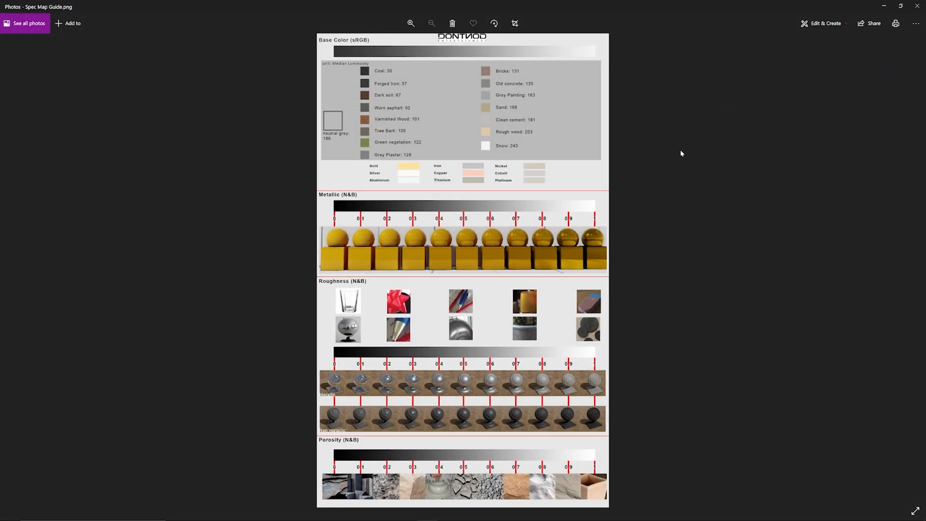
Close the File Explorer window and examine the Metallic scale in the spec map guide up close.
key(alt+Tab)
click(725, 105)
key(alt+Tab)
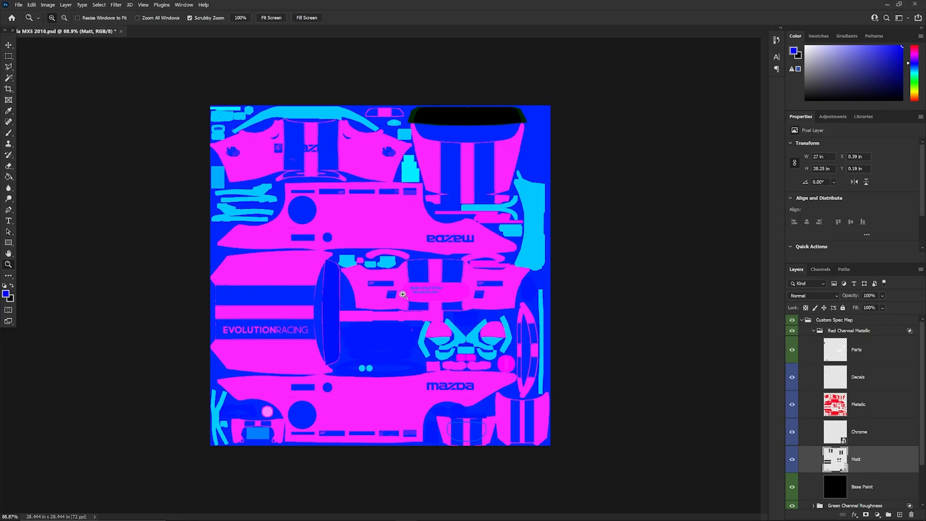
key(alt+Tab)
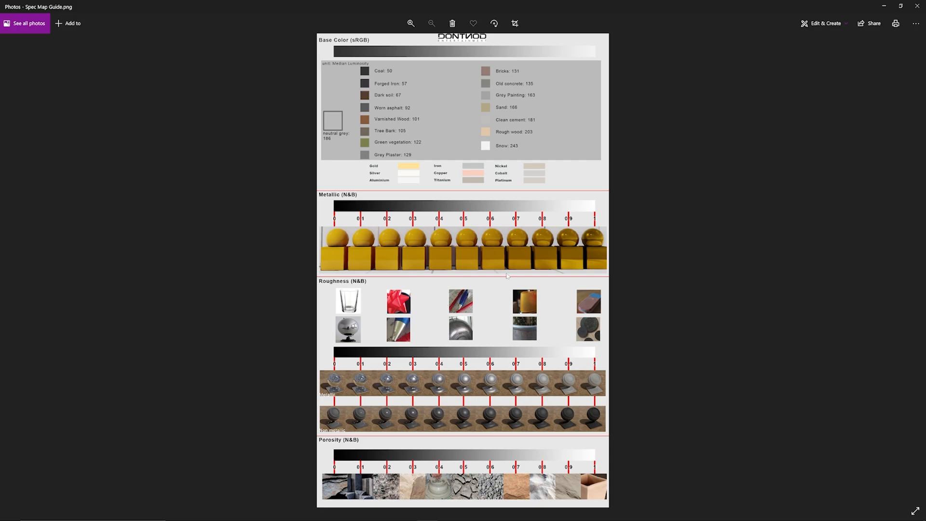
scroll(460, 236, up, 5)
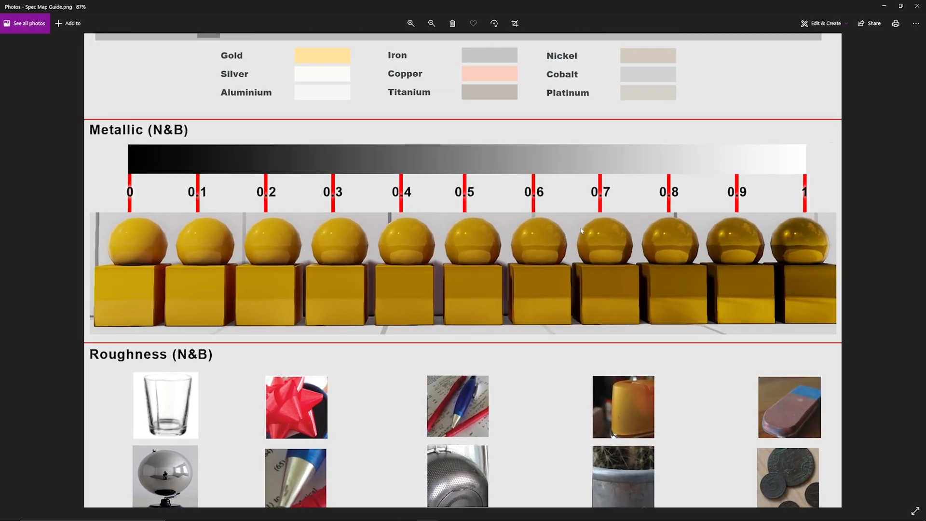
Compare the Metallic (N&B) scale in the spec map guide with the livery's Red Channel Metallic layers in Photoshop.
drag(524, 175, 607, 222)
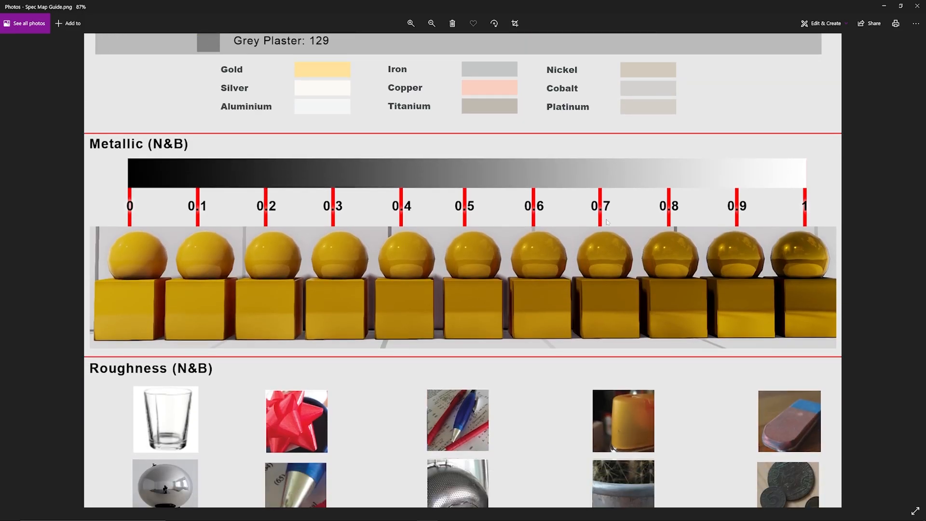
scroll(607, 222, up, 1)
drag(513, 328, 440, 309)
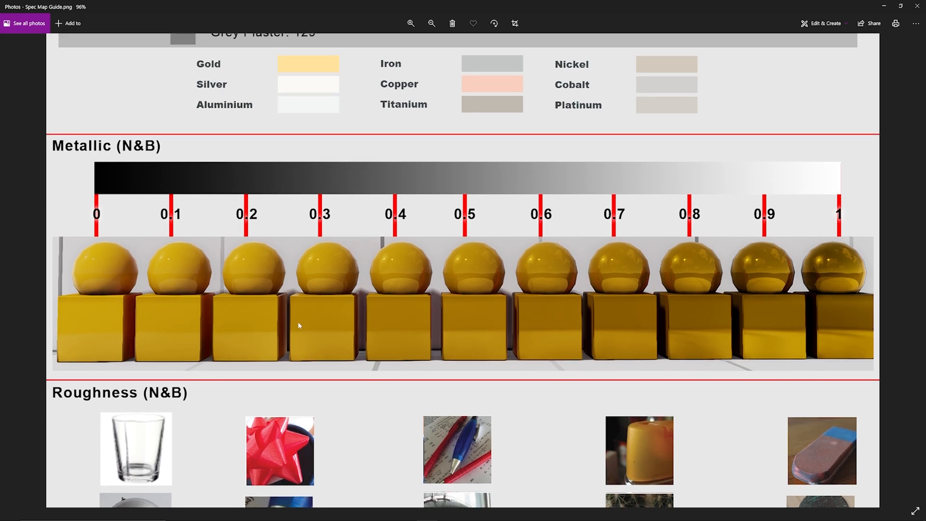
key(alt+Tab)
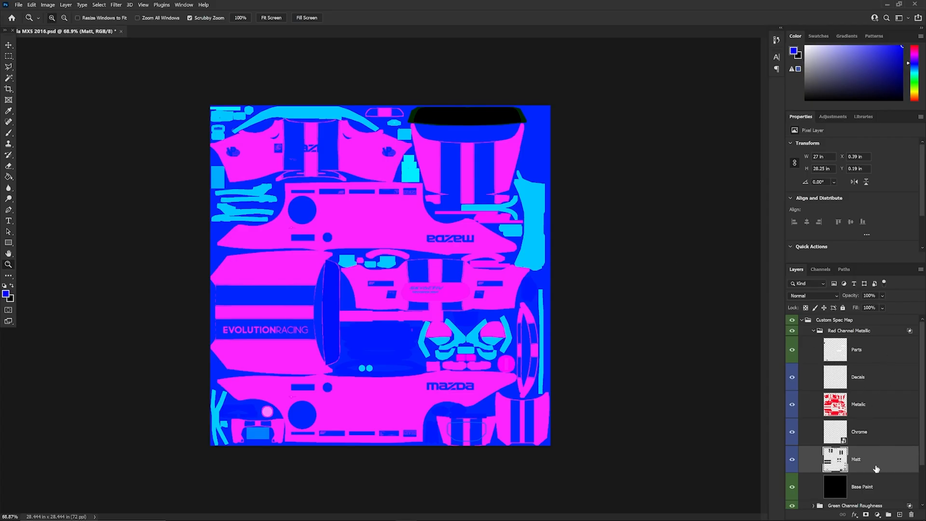
key(alt+Tab)
key(alt+Tab)
scroll(859, 386, down, 2)
scroll(856, 463, up, 2)
key(alt+Tab)
scroll(472, 180, down, 1)
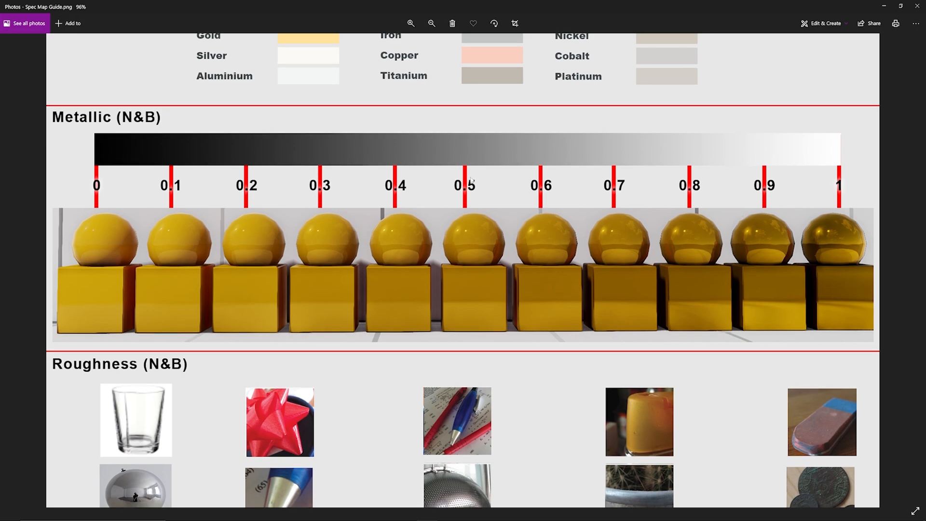
scroll(286, 284, up, 2)
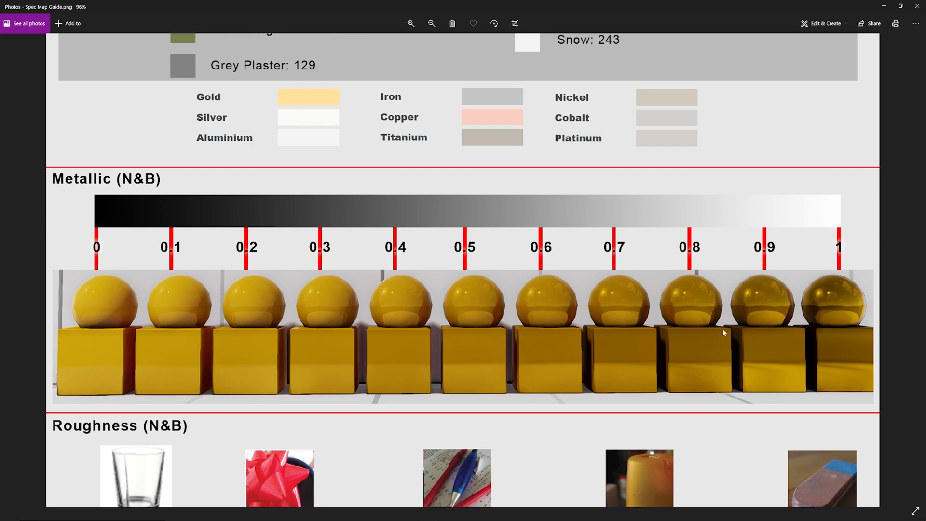
Switch to iRacing, inspect the paint on the Mazda MX-5 car model from another angle, and compare it with the guide's Metallic scale.
key(alt+Tab)
key(Tab)
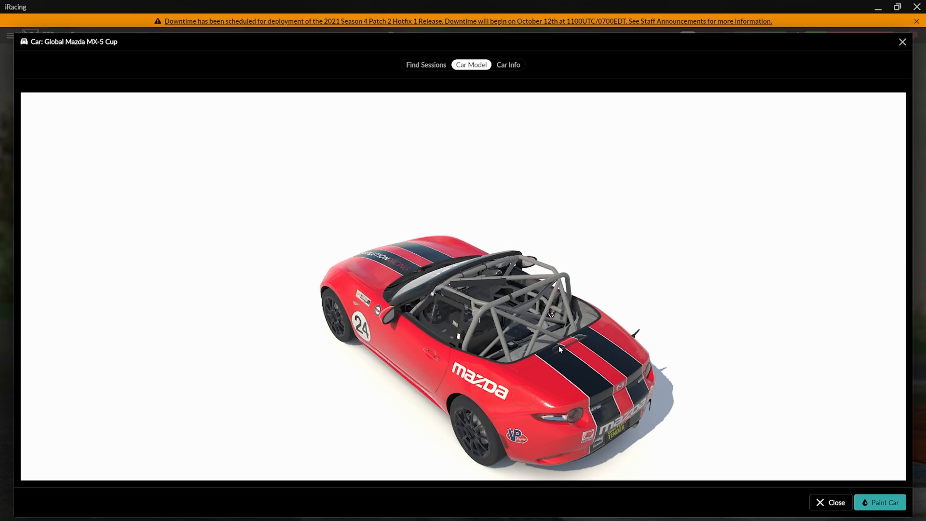
drag(529, 333, 475, 364)
key(alt+Tab)
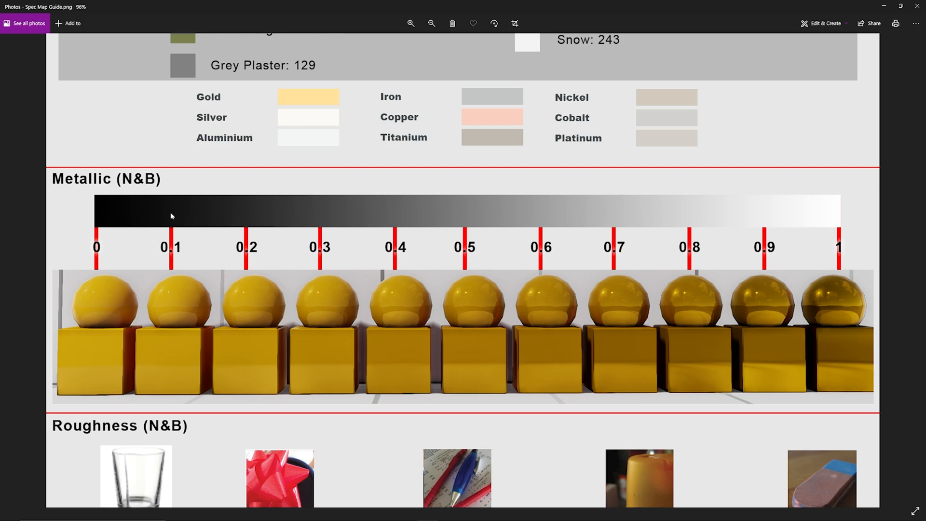
key(alt+Tab)
click(310, 207)
Switch to Photoshop and give the Metallic layer a Color Overlay in grey with brightness 75%, checking against the guide's Metallic scale.
key(alt+Tab)
click(890, 411)
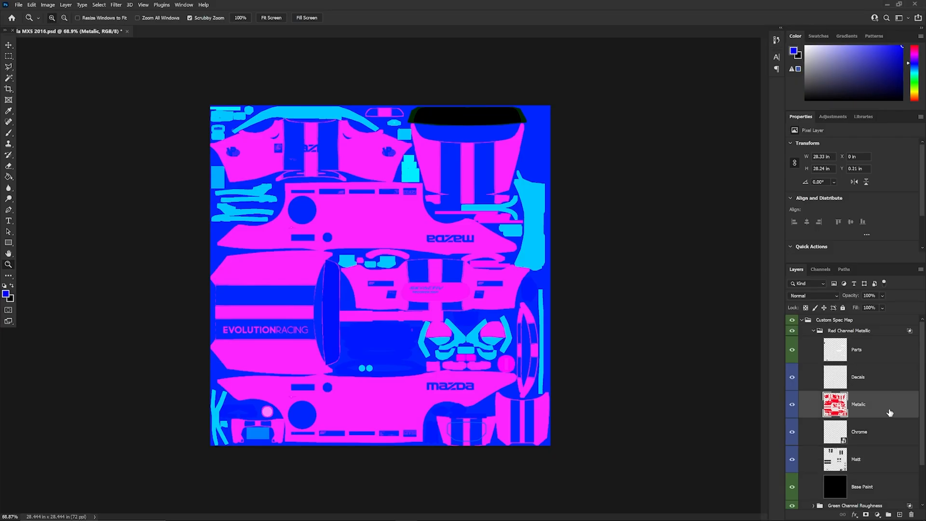
double_click(890, 413)
click(573, 294)
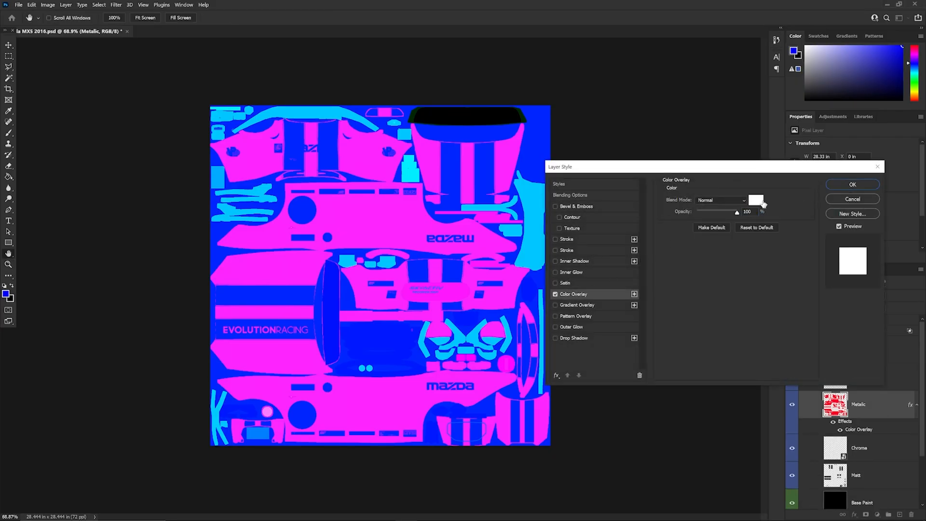
click(761, 202)
click(736, 364)
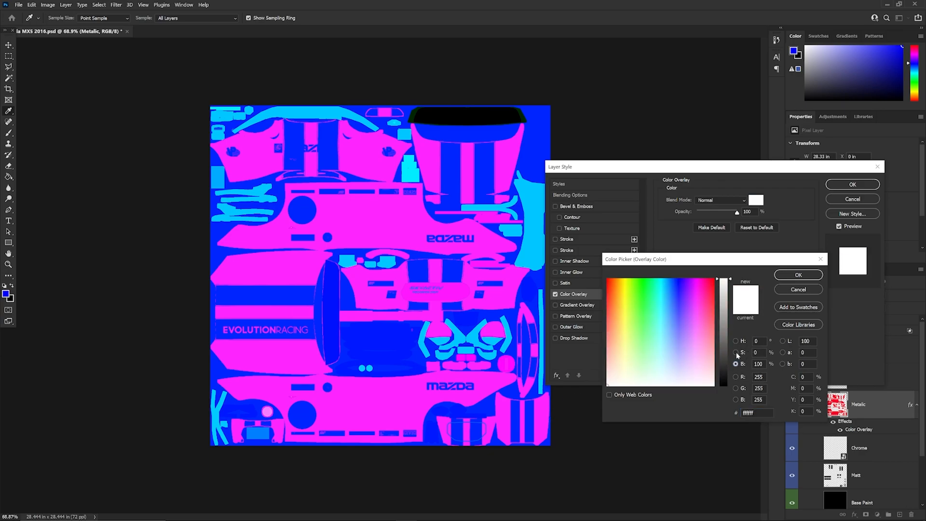
mouse_move(723, 289)
mouse_down()
mouse_move(716, 381)
mouse_move(719, 304)
mouse_up()
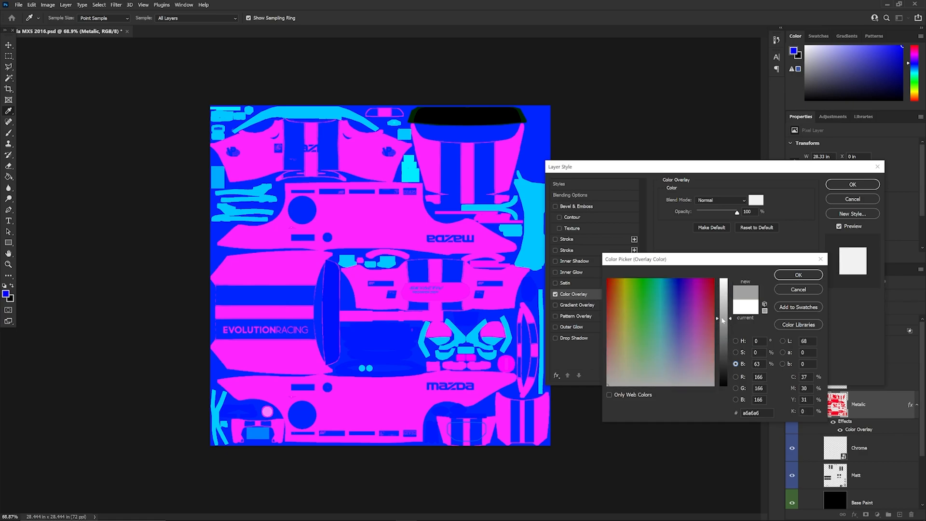
key(alt+Tab)
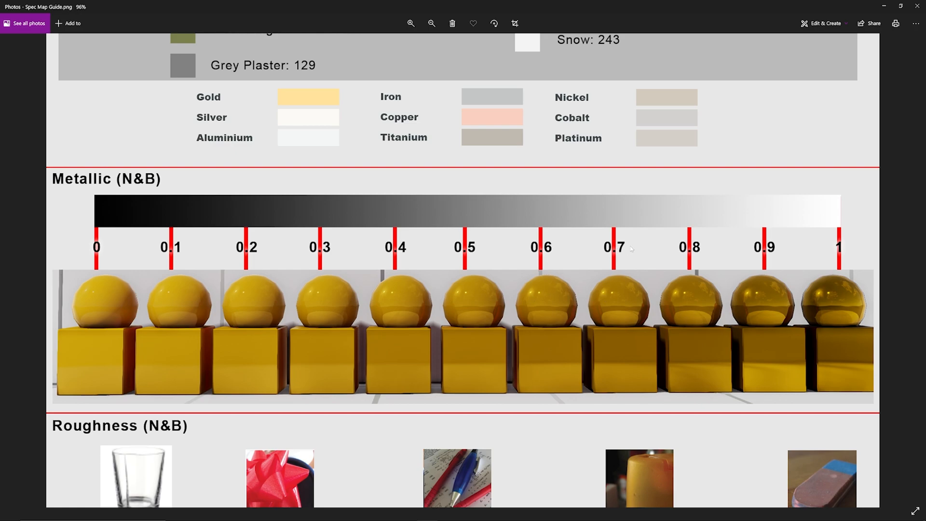
key(alt+Tab)
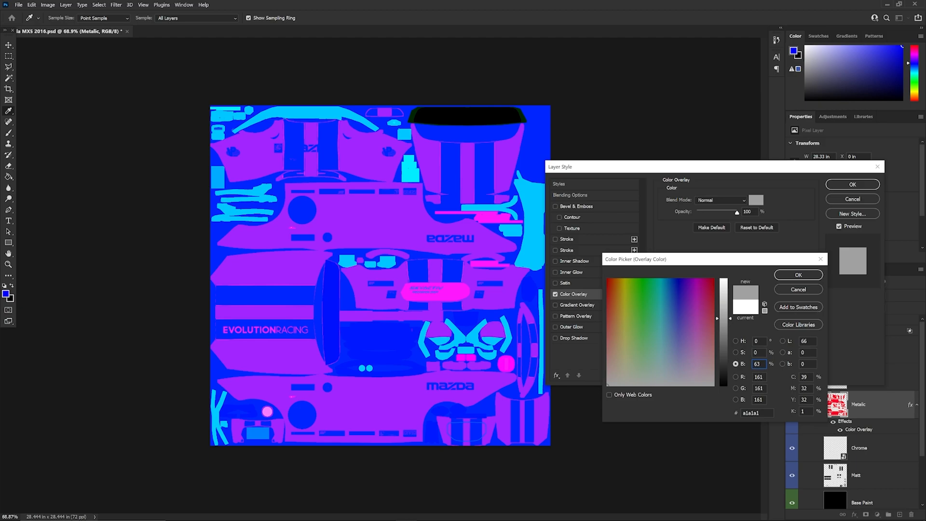
key(BackSpace)
key(BackSpace)
text(75)
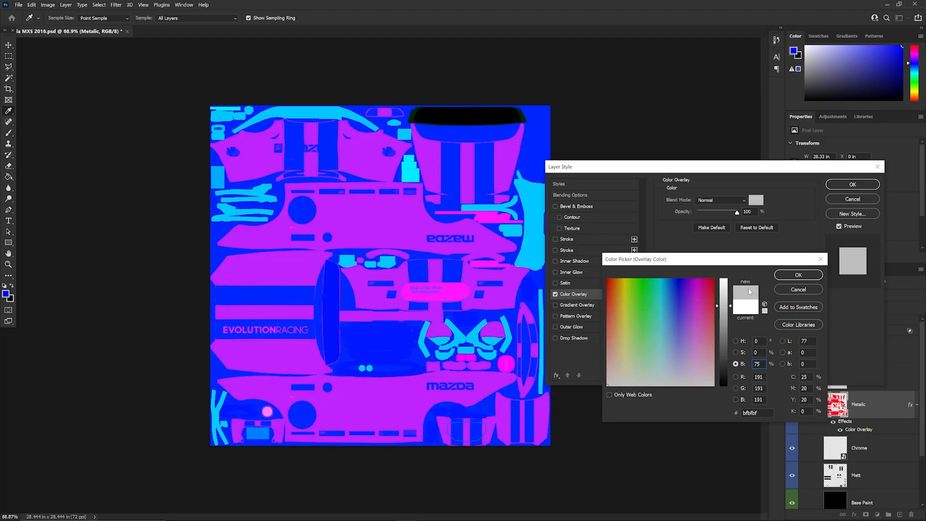
key(Return)
click(873, 189)
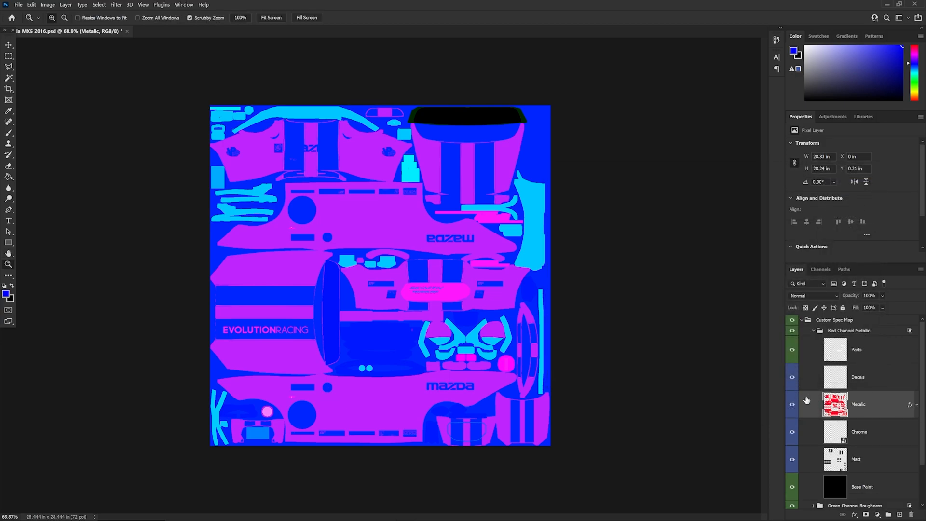
Give the Chrome layer a pure white Color Overlay, matching value 1 on the guide's Metallic scale, and collapse its effects list.
key(alt+Tab)
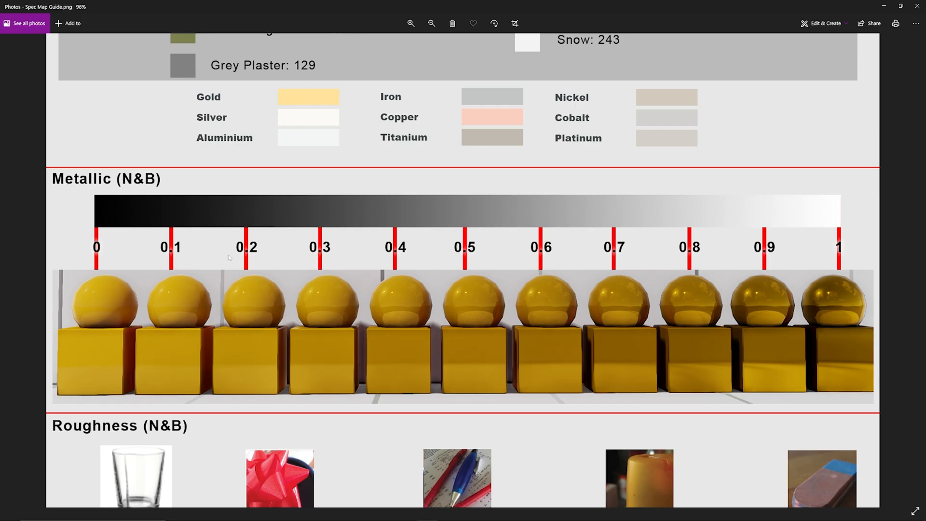
key(alt+Tab)
click(871, 431)
click(875, 381)
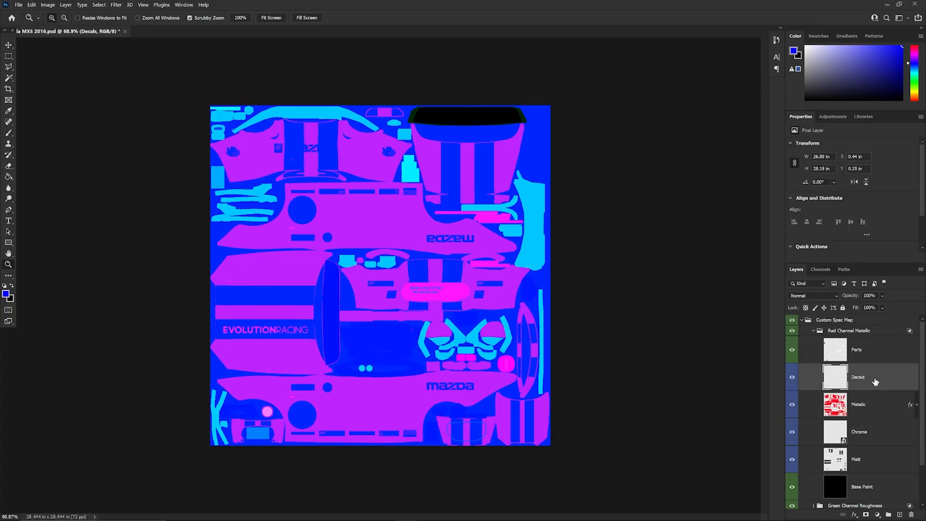
click(887, 439)
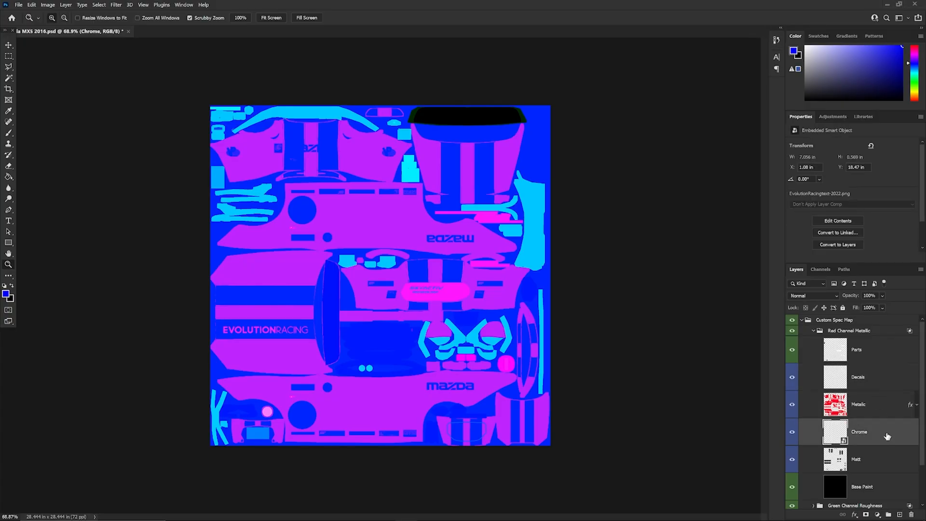
double_click(887, 437)
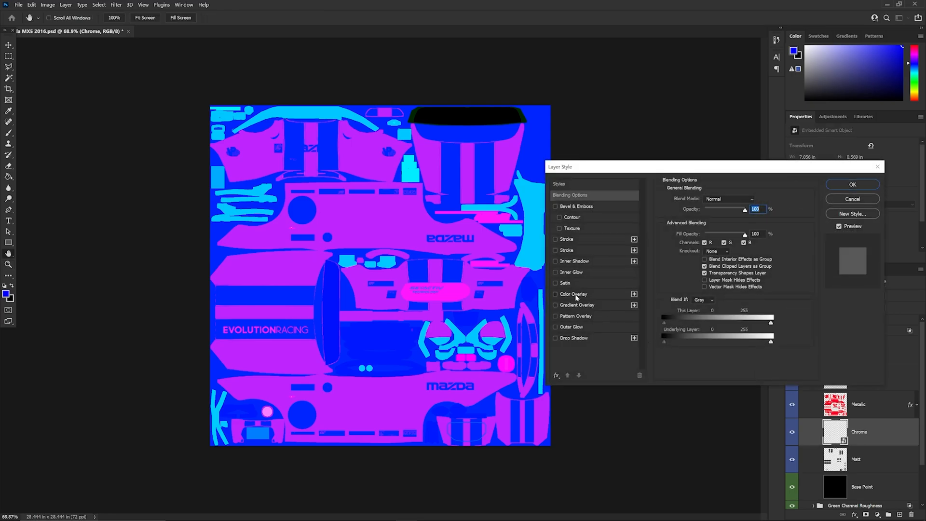
key(alt+Tab)
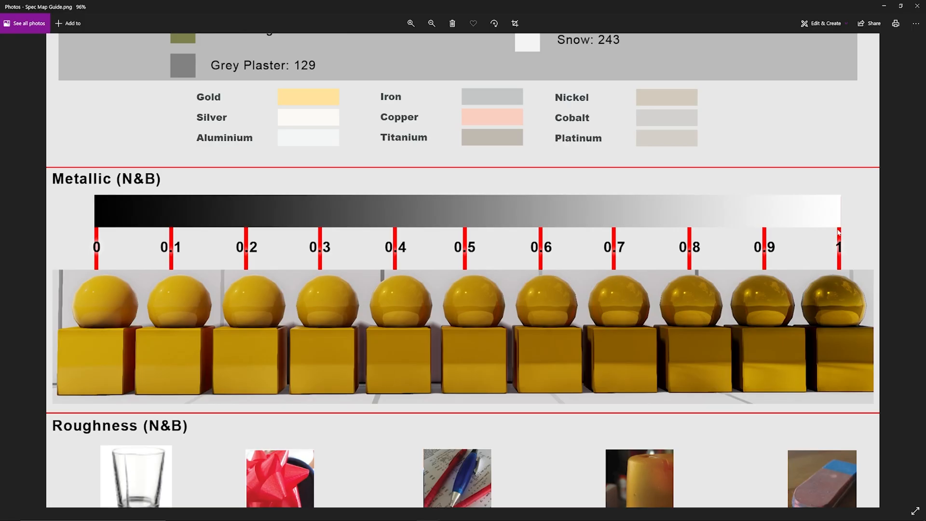
key(alt+Tab)
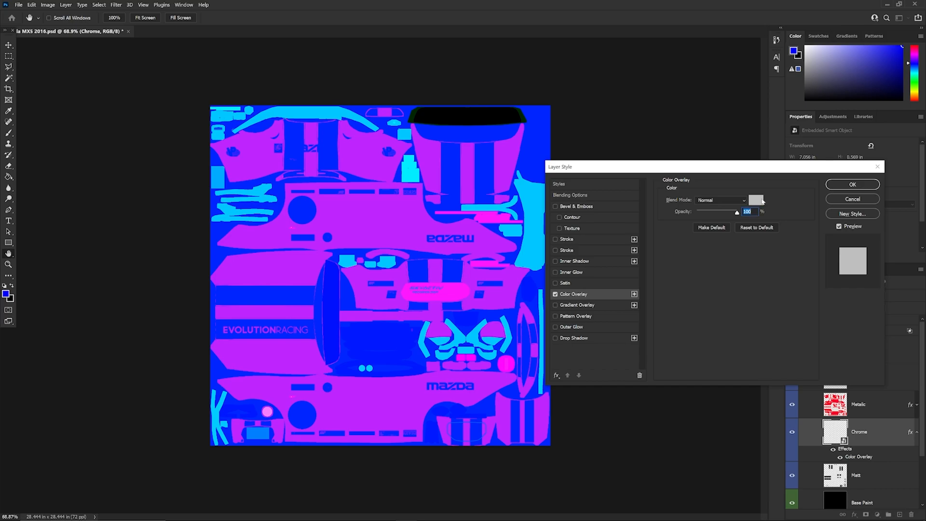
click(756, 199)
drag(731, 329, 727, 224)
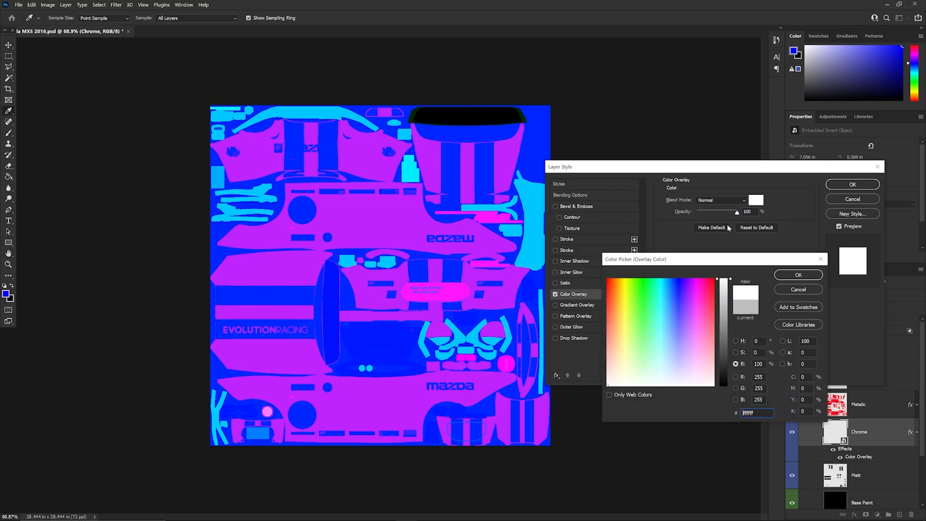
click(792, 277)
click(847, 186)
click(917, 432)
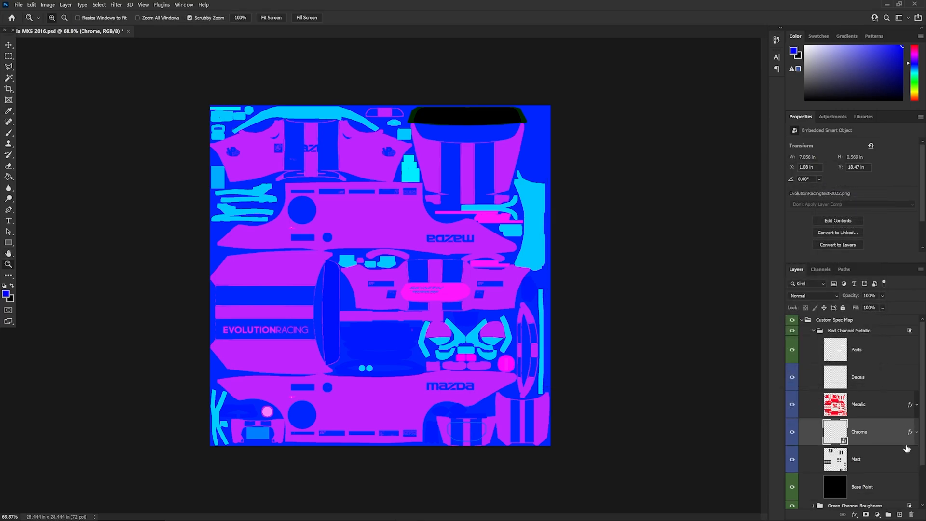
Give the Matt layer a black Color Overlay with hex value 000000, checking the guide's Metallic scale before applying it.
double_click(886, 457)
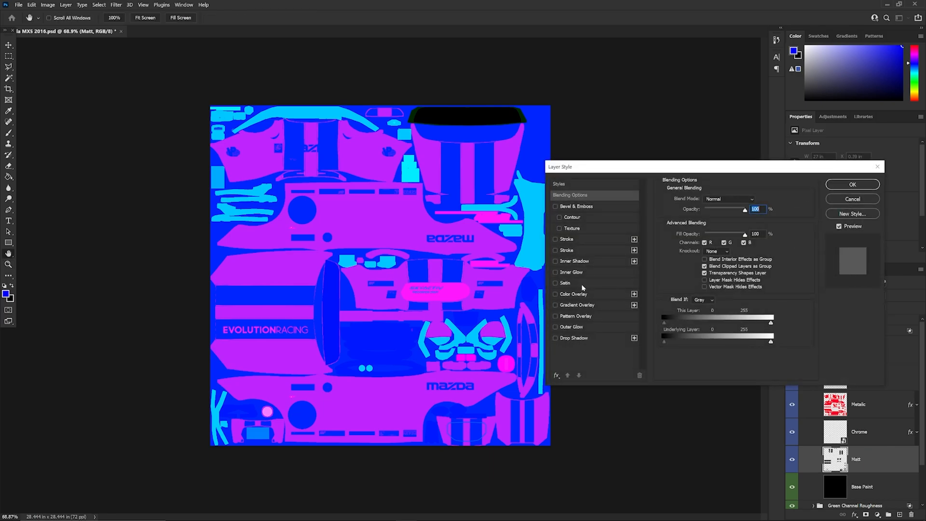
click(576, 294)
click(756, 200)
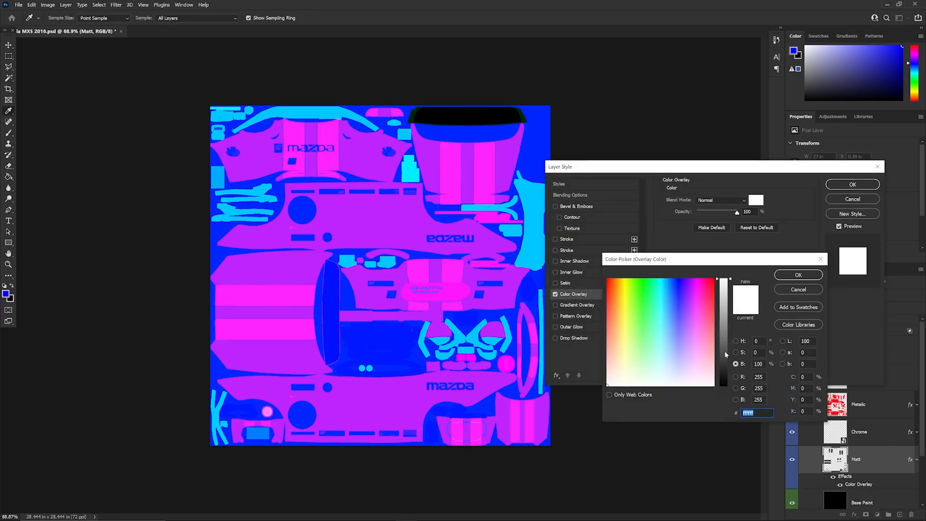
text(000000)
key(alt+Tab)
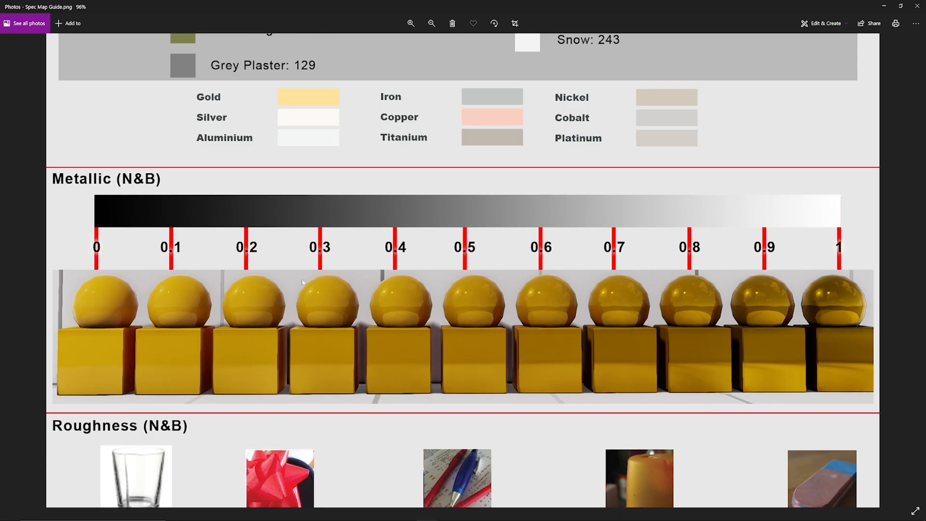
key(alt+Tab)
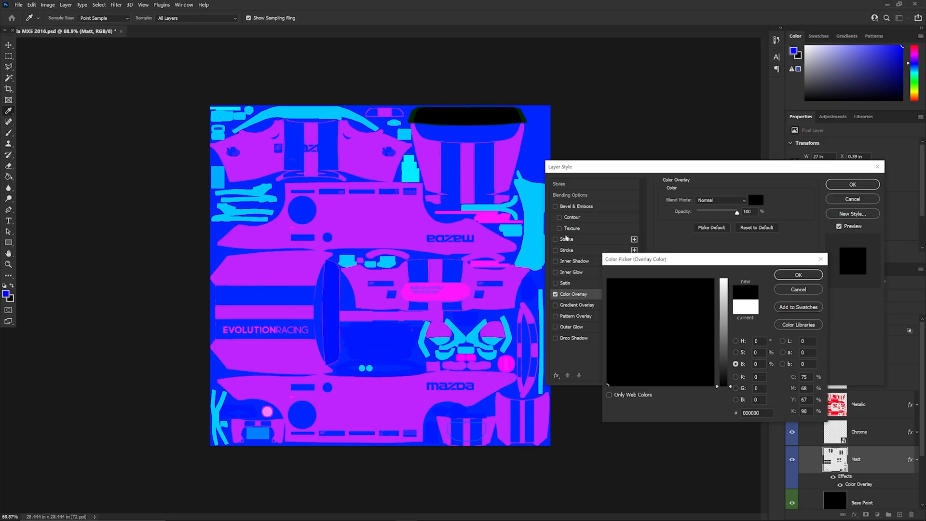
key(Return)
key(Return)
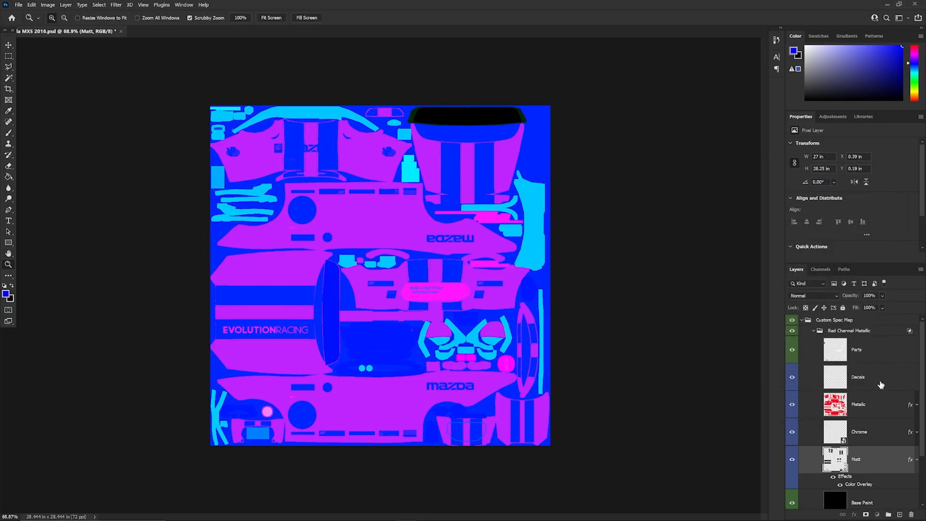
Consult the guide's Metallic scale and give the Decals layer a grey Color Overlay with brightness 50%.
key(alt+Tab)
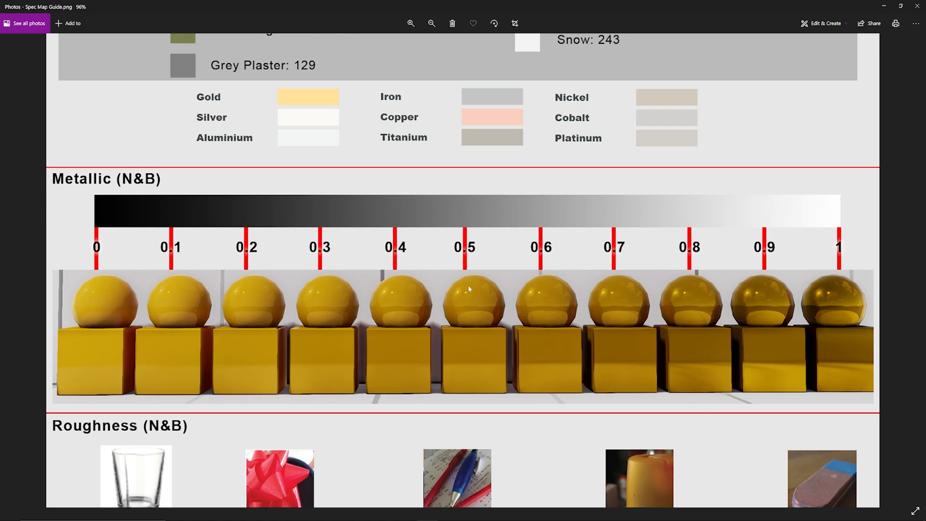
key(alt+Tab)
double_click(880, 375)
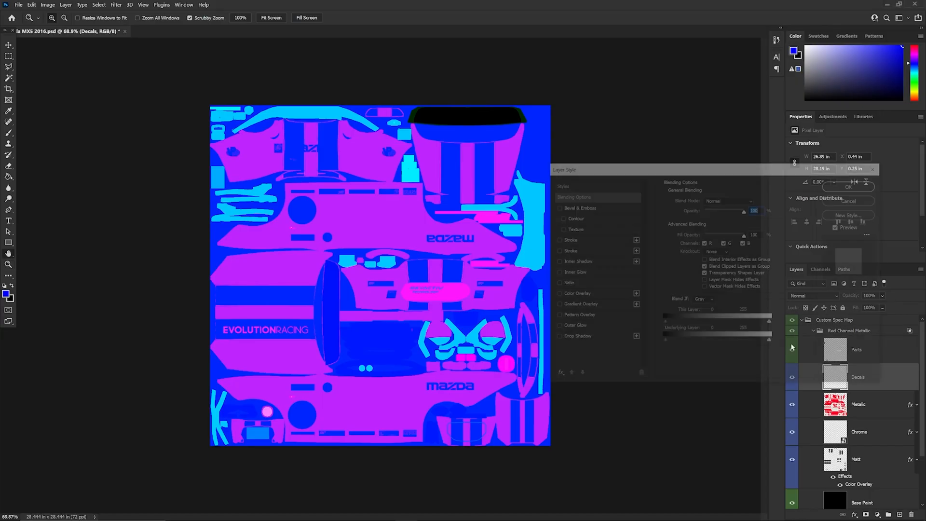
click(574, 294)
click(756, 200)
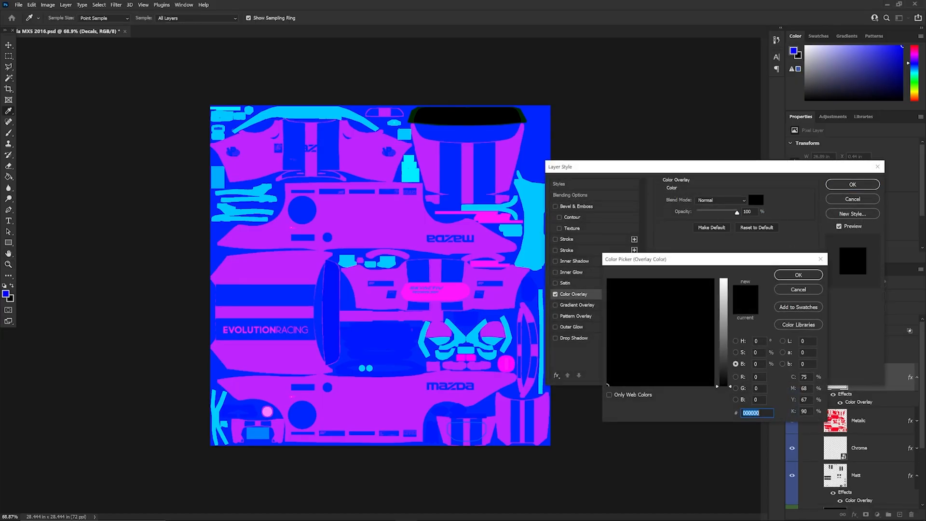
click(759, 365)
text(50)
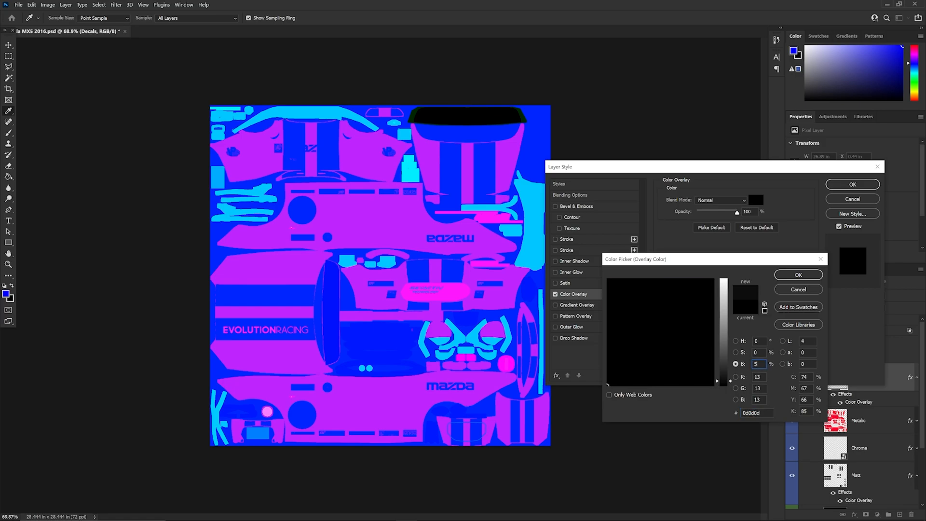
click(797, 275)
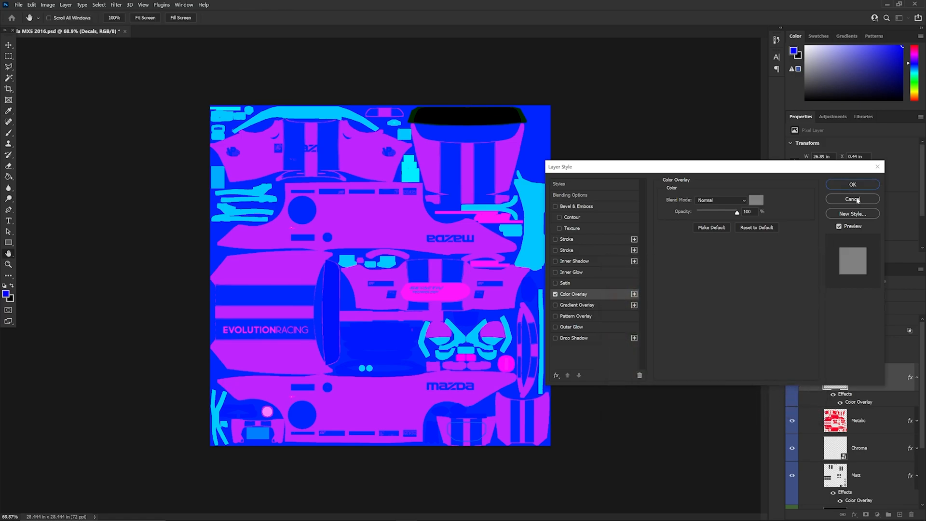
click(853, 185)
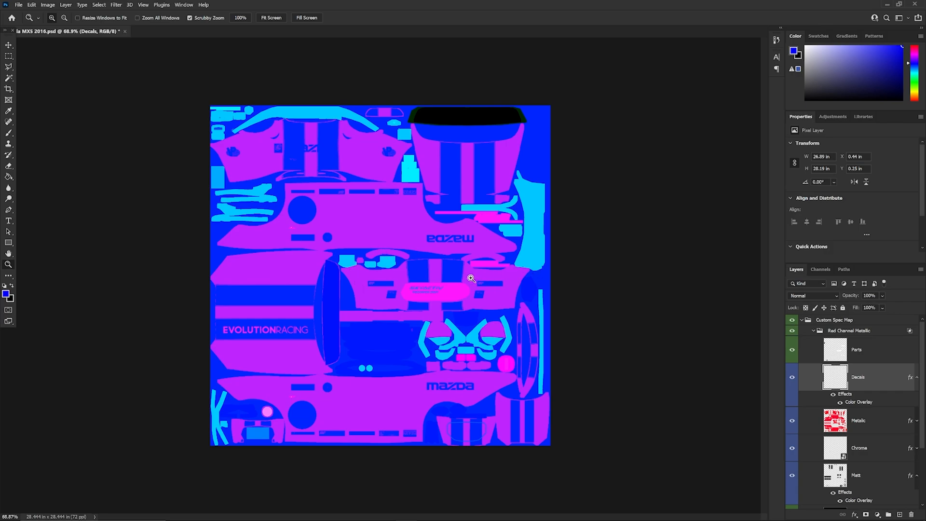
drag(452, 280, 449, 280)
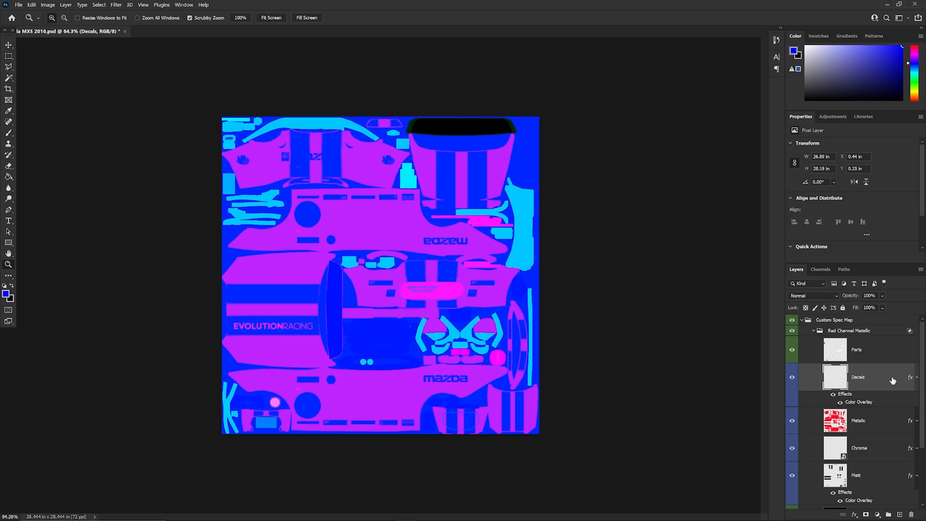
Collapse the Decals effects, then copy the Metallic layer's style onto the Base Paint layer in the Red Channel Metallic group.
click(916, 378)
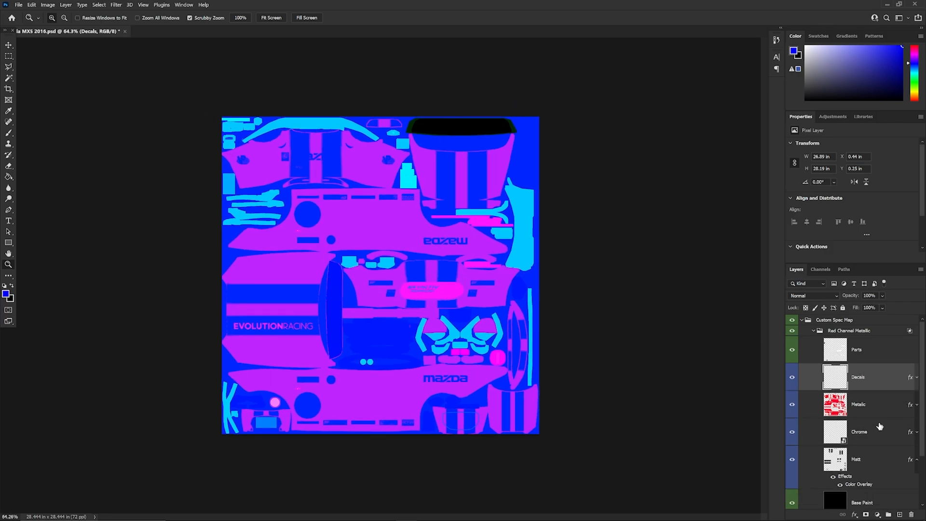
scroll(881, 417, down, 3)
scroll(885, 407, up, 1)
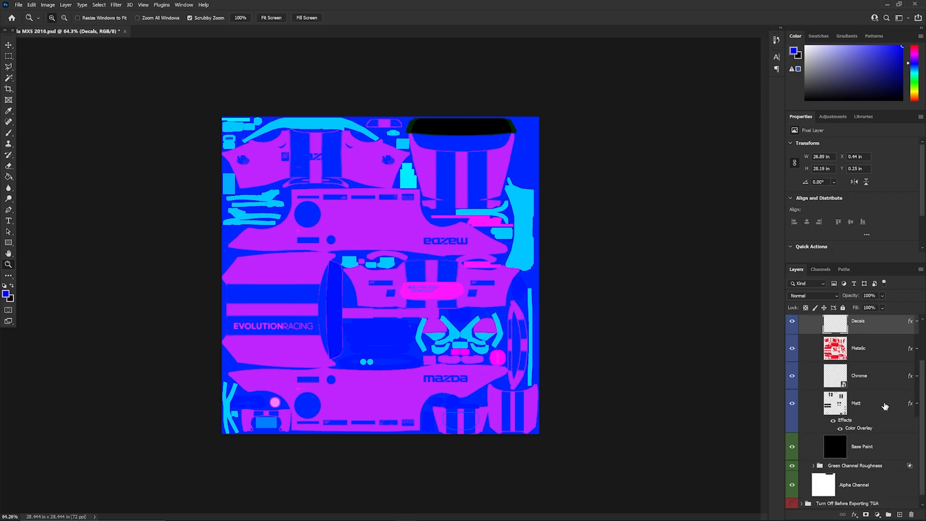
click(893, 451)
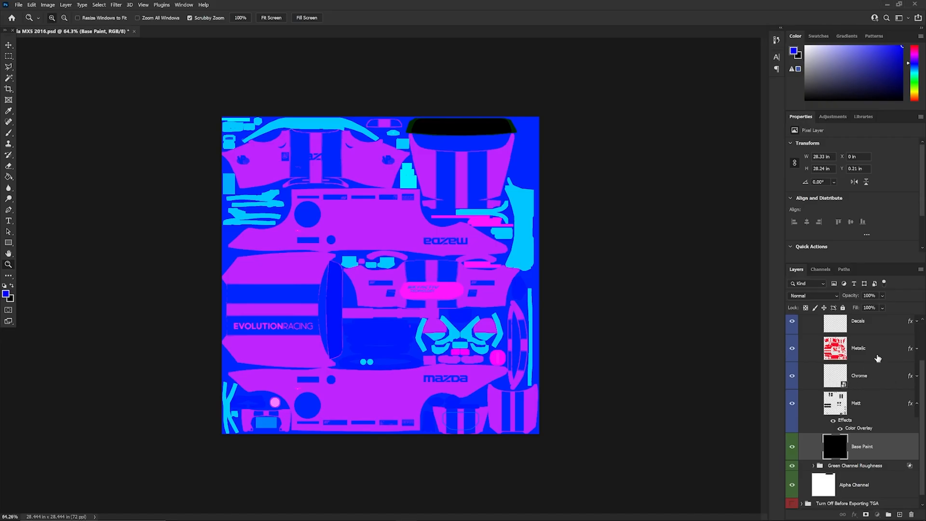
right_click(880, 356)
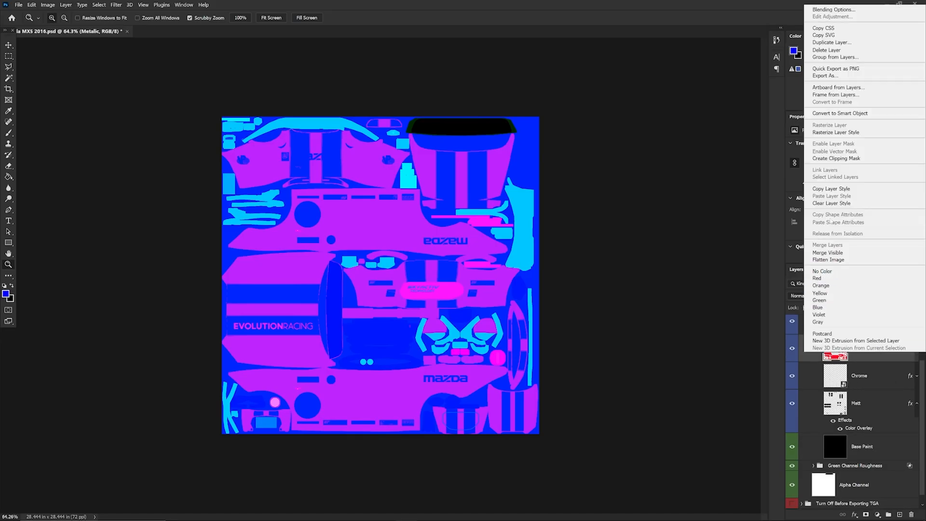
click(831, 189)
right_click(897, 449)
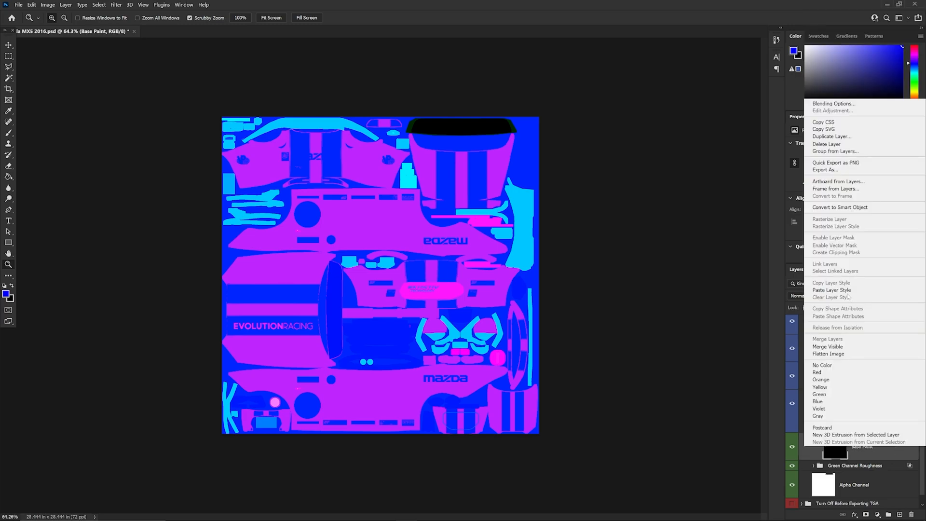
click(849, 297)
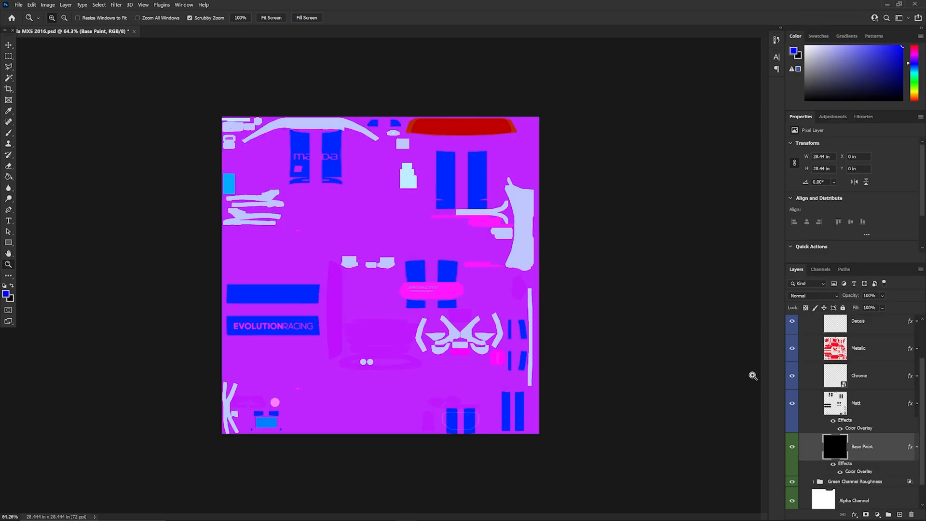
Collapse the Matt layer's effects and duplicate the Decals, Metallic, Chrome and Matt layers together.
scroll(885, 397, up, 2)
click(871, 387)
scroll(878, 410, down, 1)
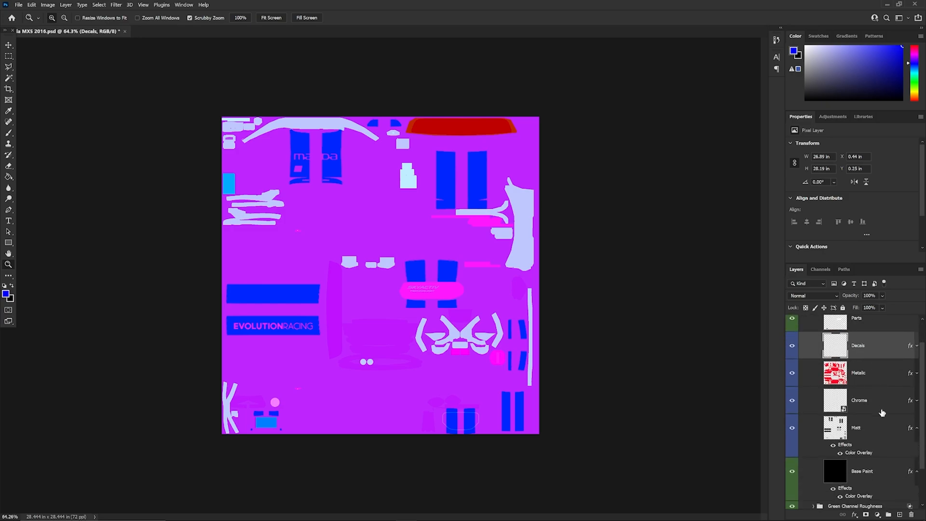
shift+click(881, 428)
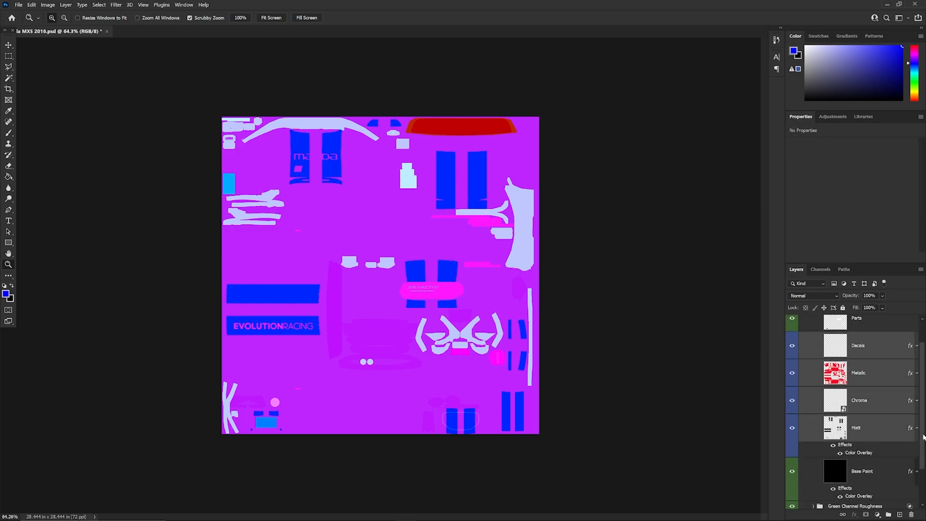
click(917, 429)
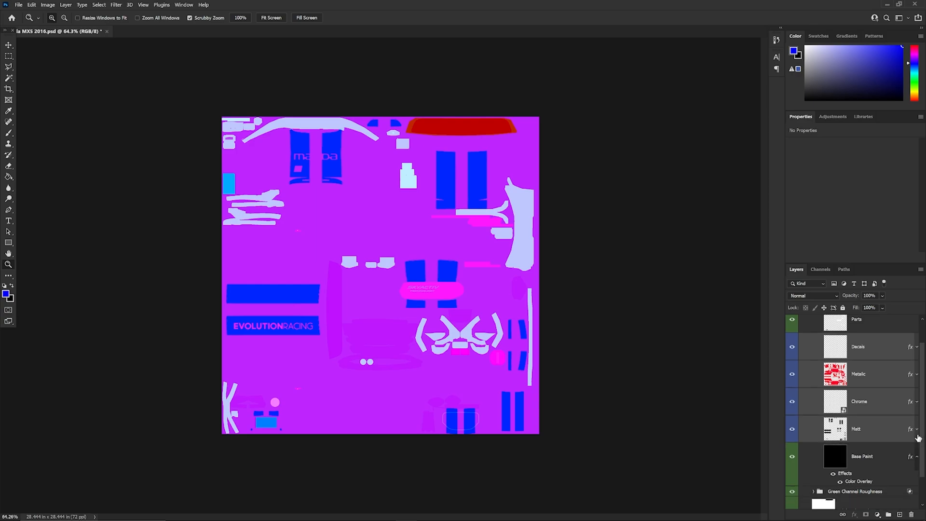
key(ctrl+j)
Move the four duplicated layers into the Green Channel Roughness group, between its Parts and Base Paint layers.
drag(881, 369, 885, 391)
click(814, 455)
scroll(844, 434, down, 3)
click(887, 450)
click(885, 401)
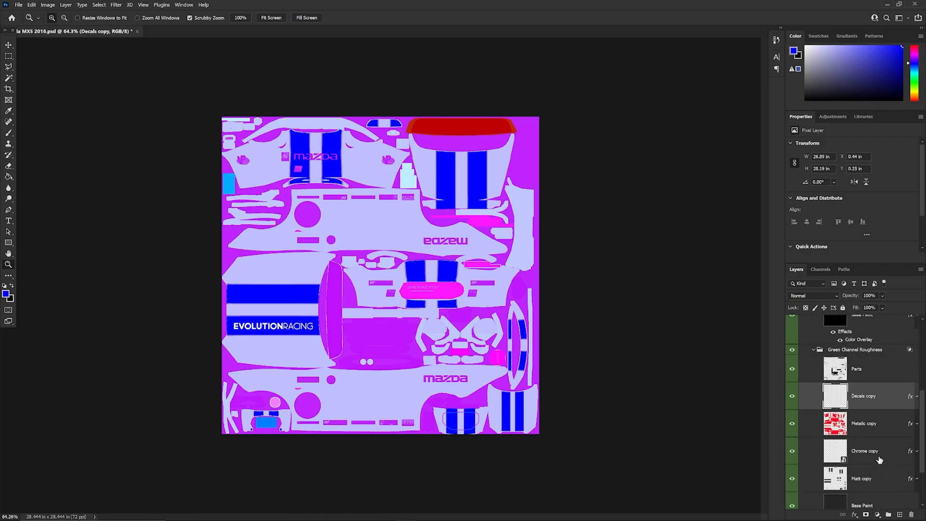
Switch to the Spec Map Guide in Photos and examine its Roughness and Metallic scales for the Metallic copy layer.
scroll(880, 460, up, 1)
key(alt+Tab)
scroll(562, 338, down, 10)
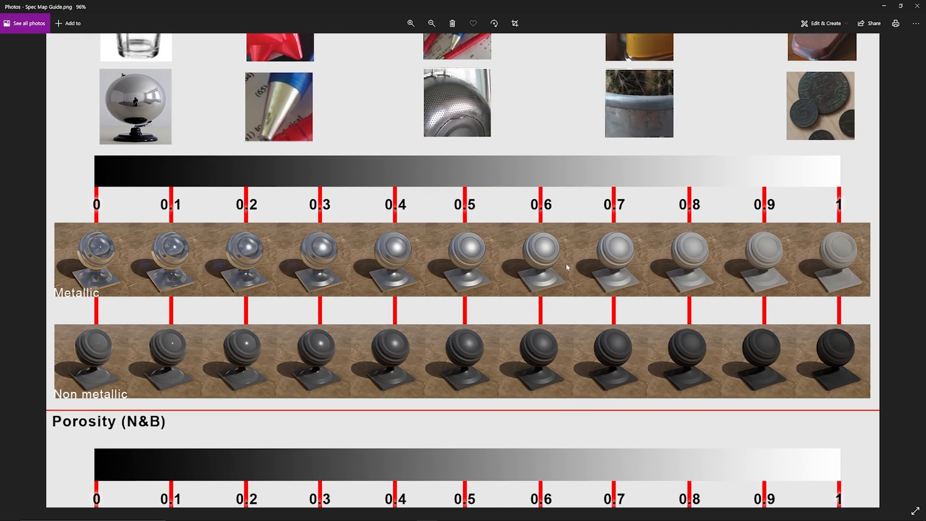
drag(567, 267, 565, 326)
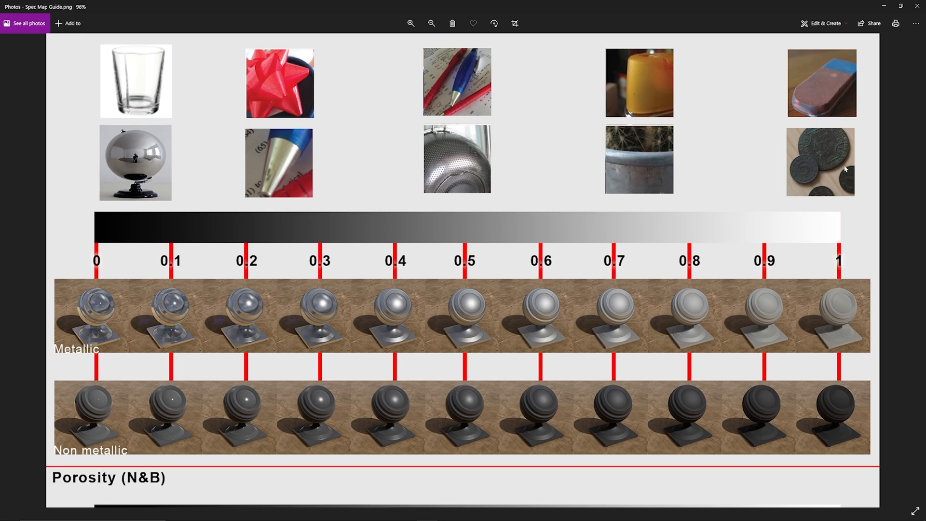
key(alt+Tab)
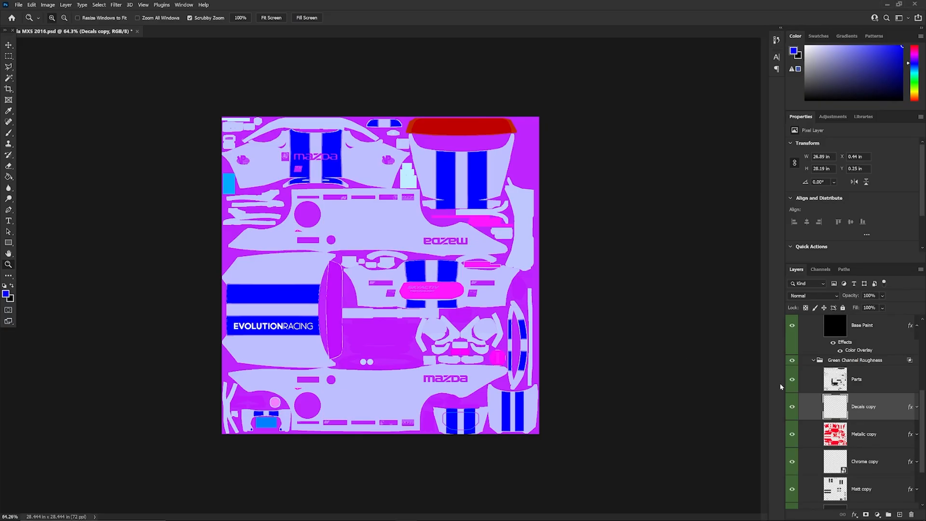
scroll(889, 427, down, 1)
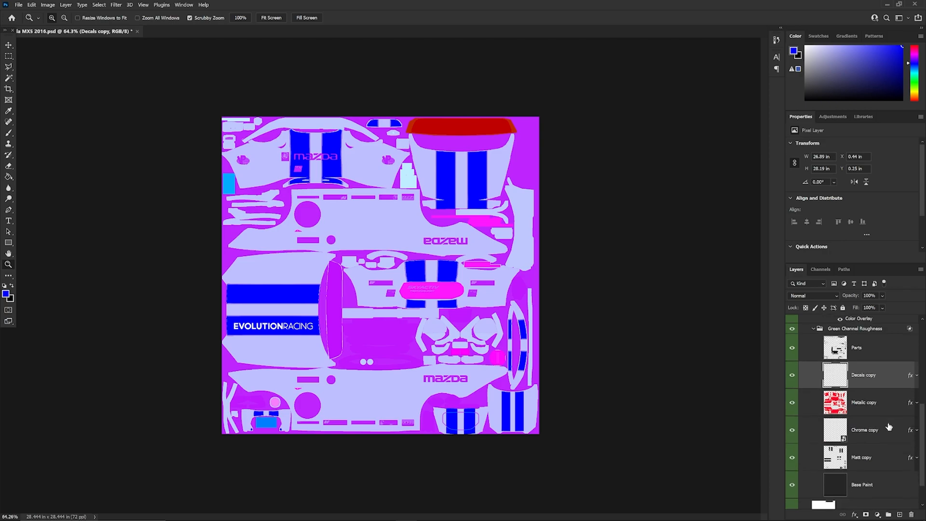
click(891, 404)
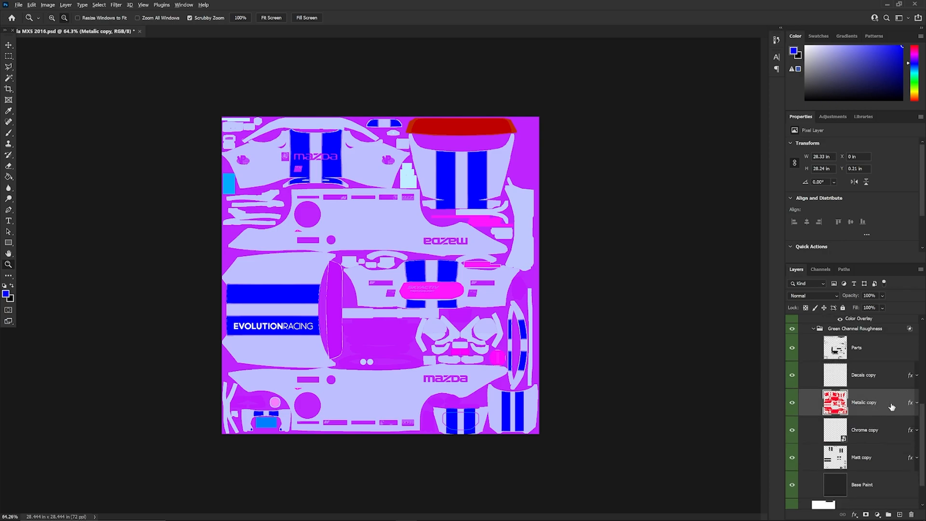
key(alt+Tab)
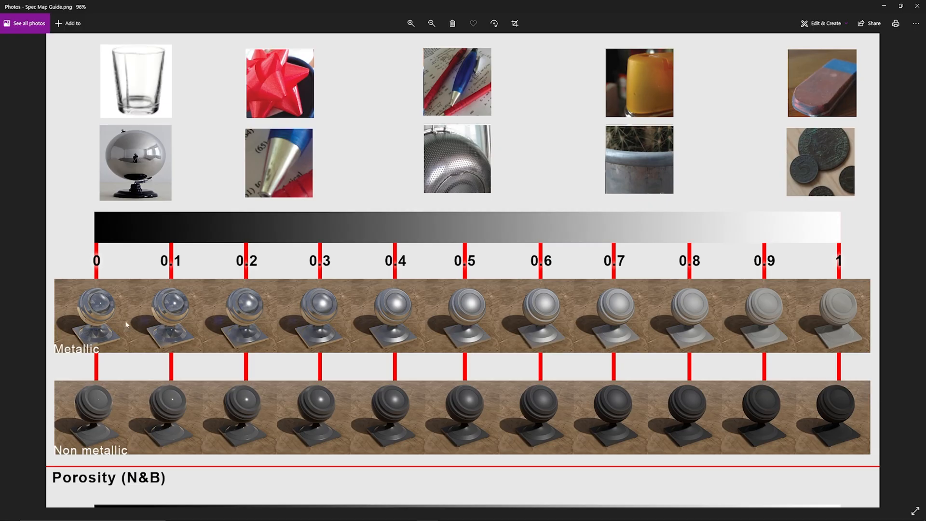
scroll(205, 302, up, 5)
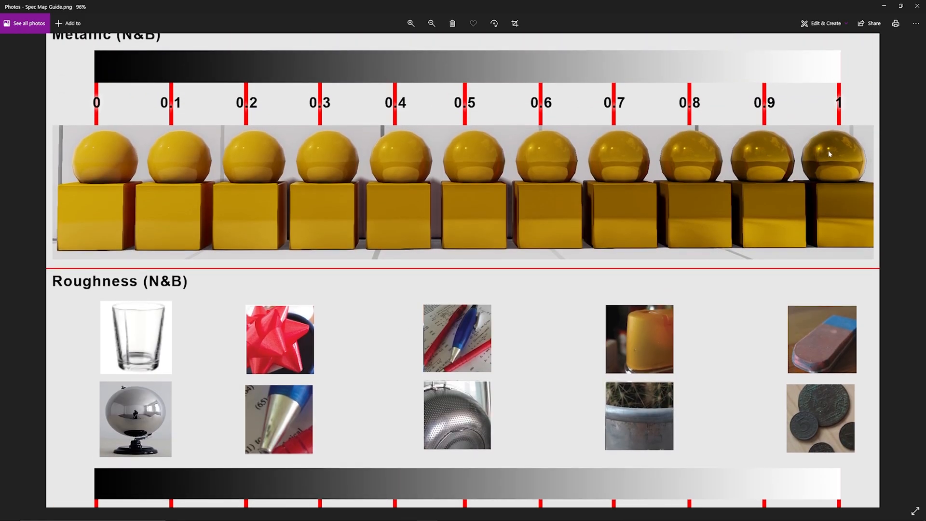
scroll(598, 344, down, 5)
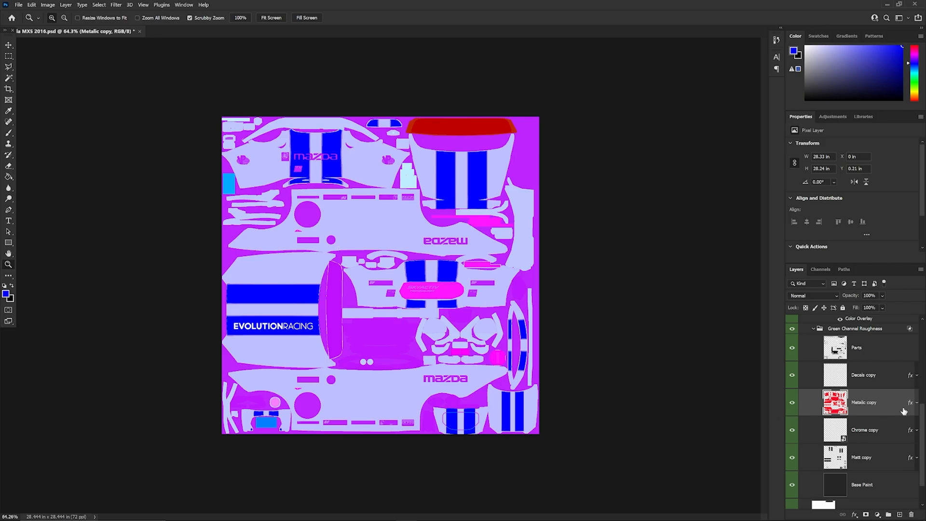
Back in Photoshop, set the Metallic copy layer's Color Overlay to a dark grey with brightness 10%.
double_click(894, 409)
click(574, 294)
click(756, 200)
click(758, 365)
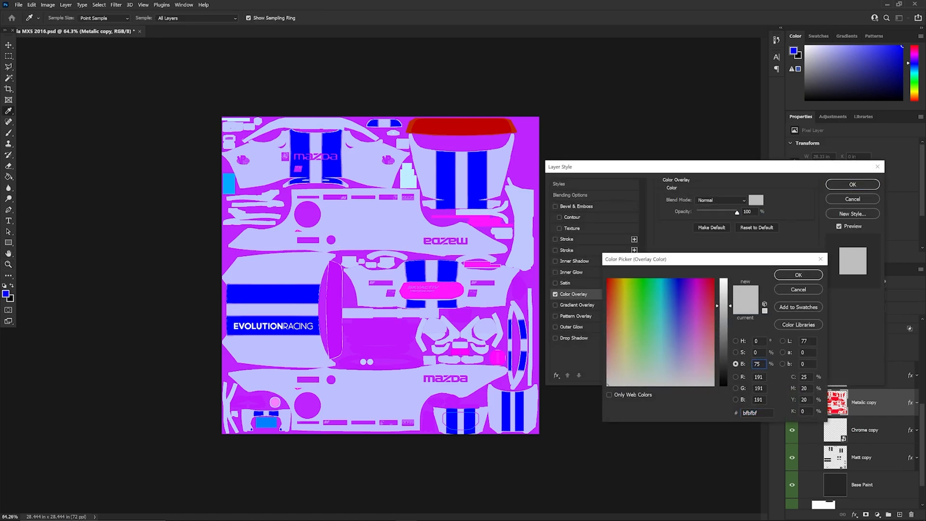
key(BackSpace)
key(BackSpace)
text(10)
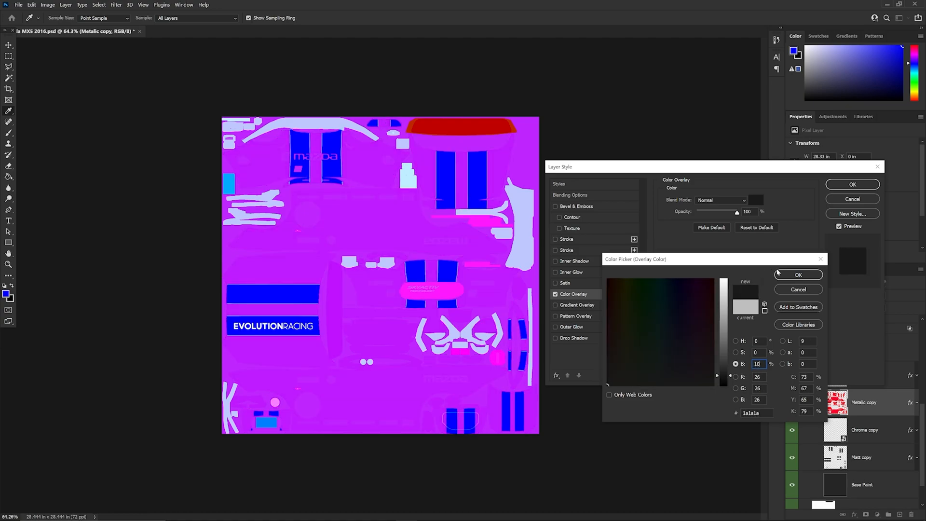
click(791, 276)
click(853, 184)
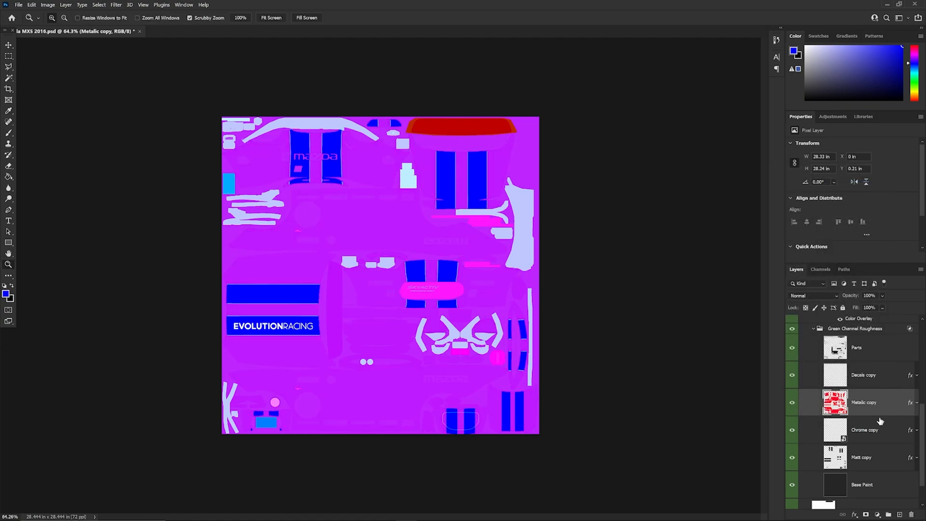
Check the guide's Roughness scale and set the Chrome copy layer's Color Overlay to black with brightness 0%.
click(893, 434)
key(alt+Tab)
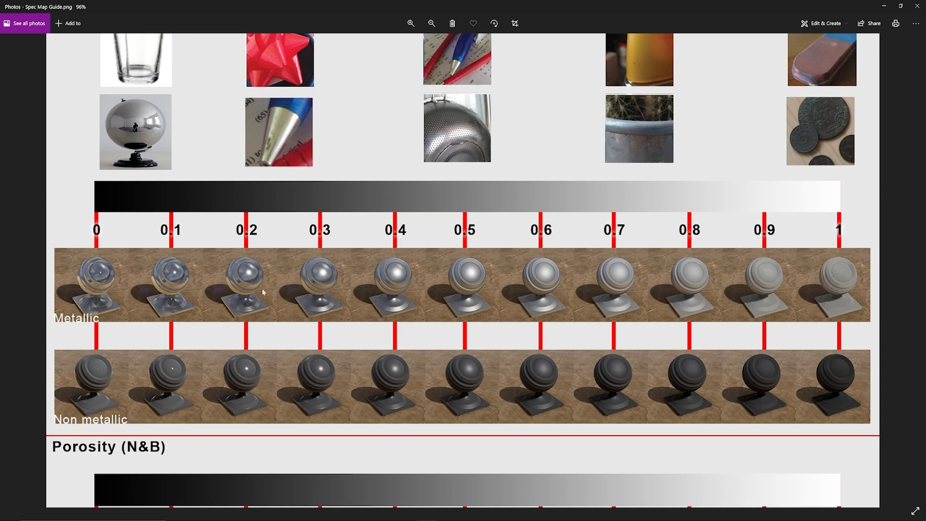
key(alt+Tab)
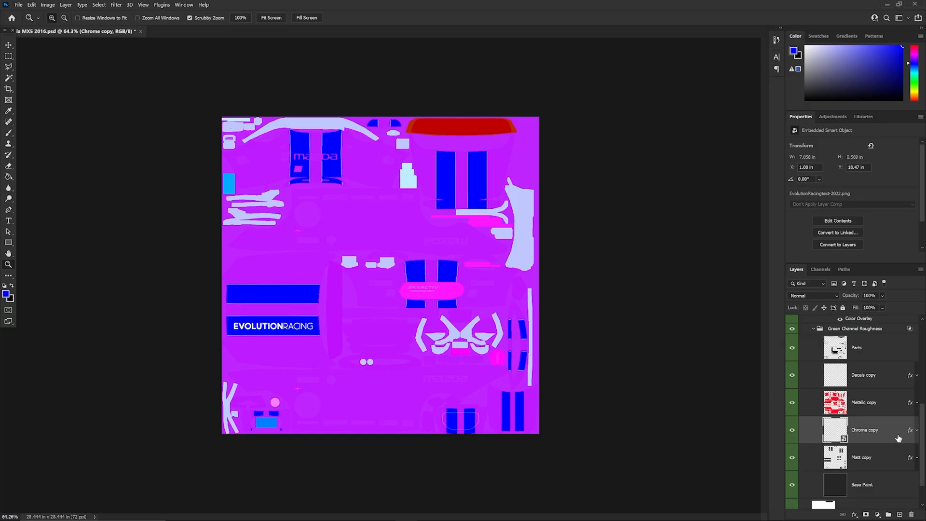
double_click(887, 435)
click(573, 294)
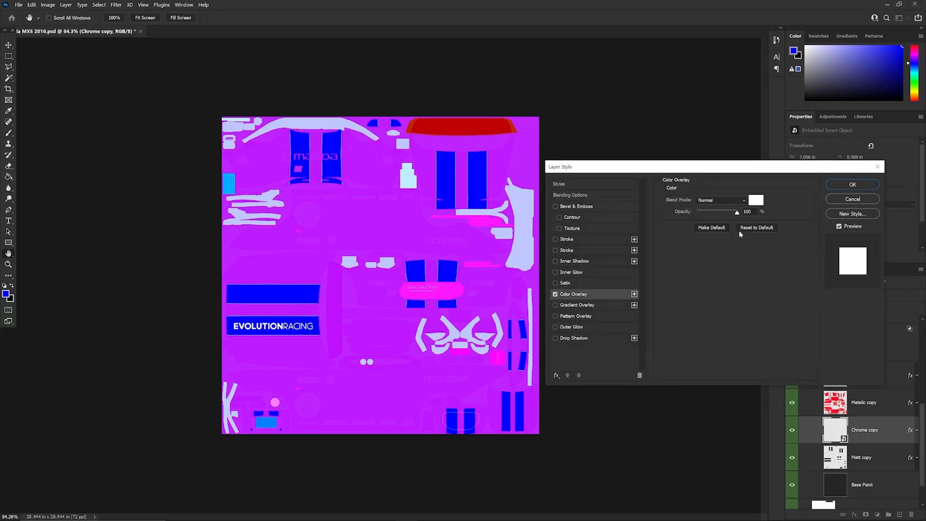
click(756, 200)
click(759, 364)
text(0)
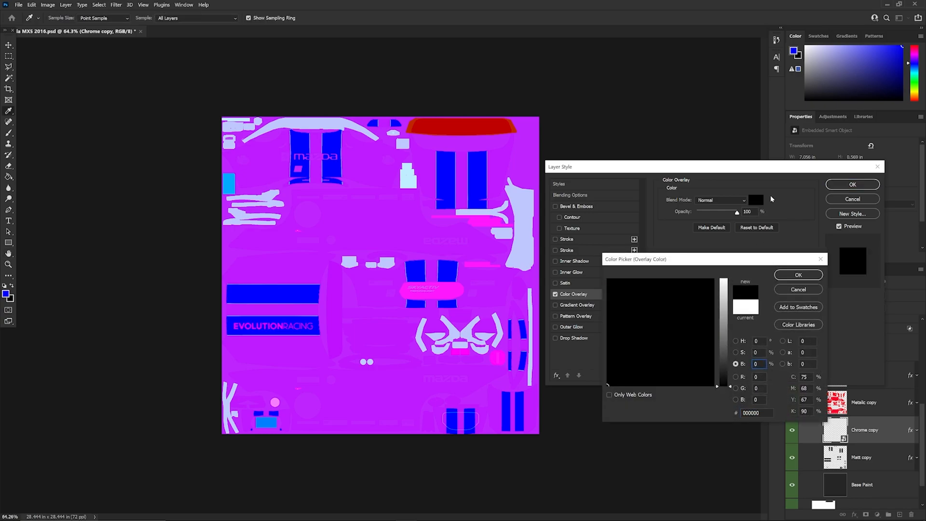
click(799, 275)
click(853, 184)
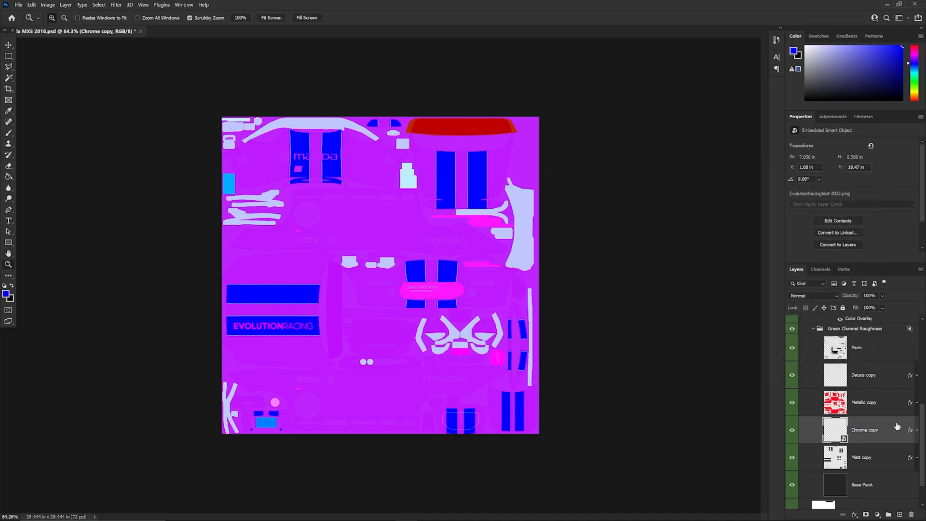
Check the guide's non-metallic Roughness scale and set the Matt copy layer's Color Overlay to white, hex ffffff.
click(890, 458)
key(alt+Tab)
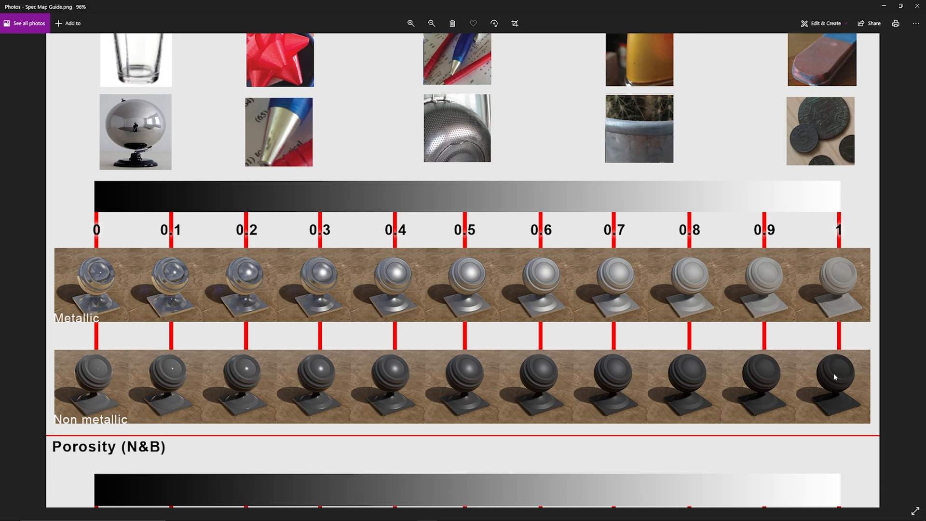
key(alt+Tab)
double_click(878, 458)
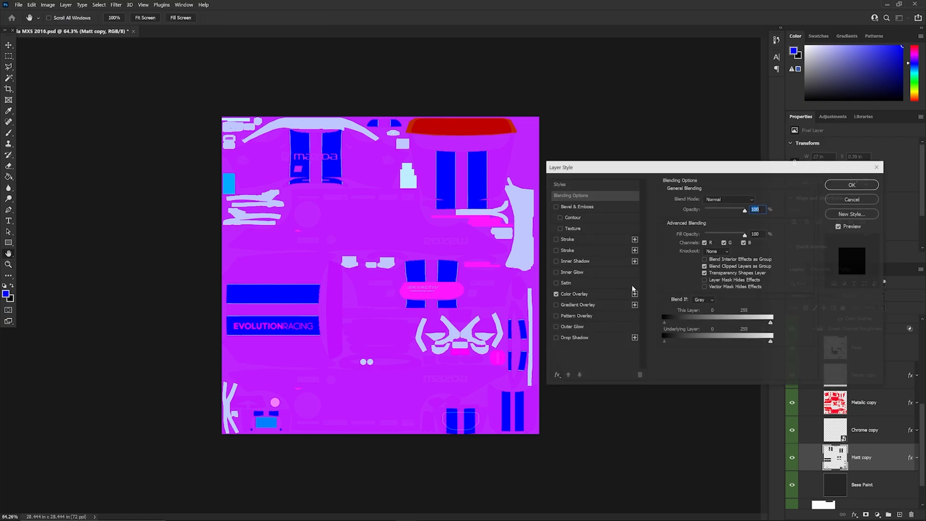
click(579, 293)
click(756, 200)
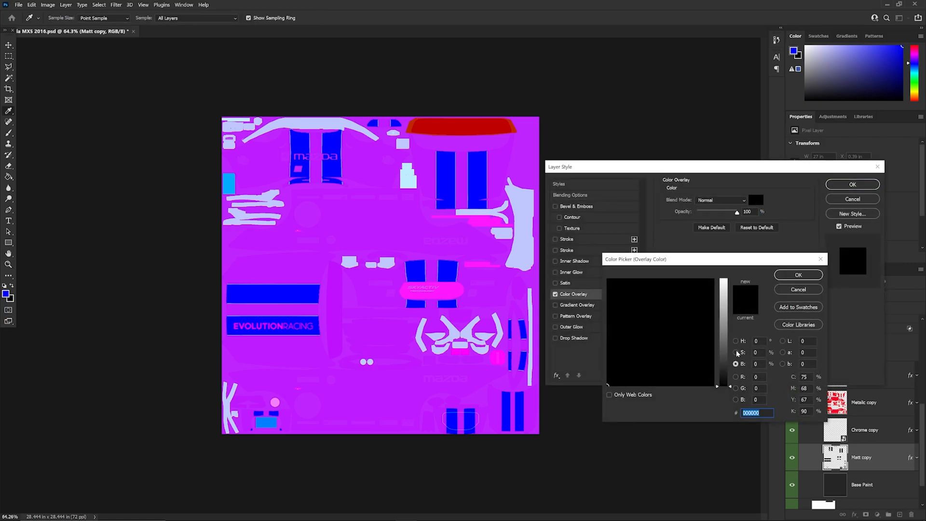
text(ffffff)
click(799, 275)
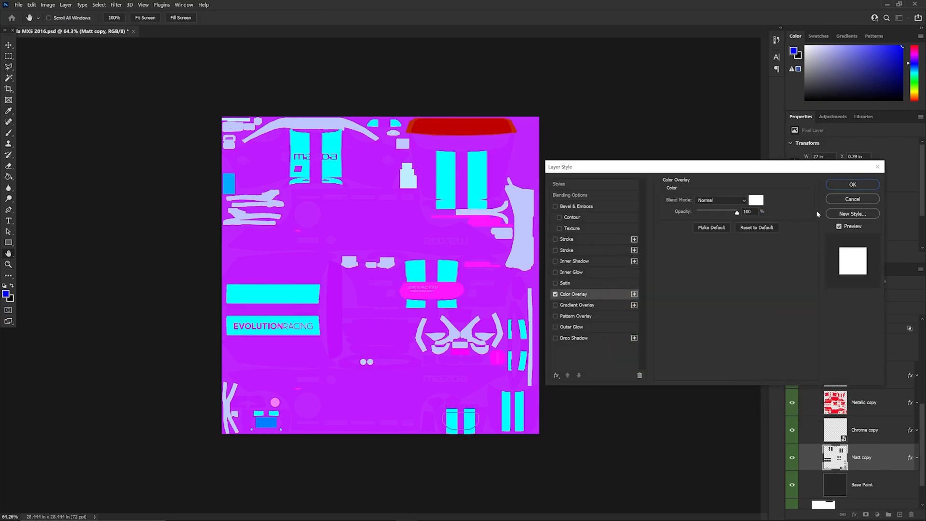
click(837, 188)
Copy the Metallic copy layer's style onto the Base Paint layer in the Green Channel Roughness group.
click(886, 485)
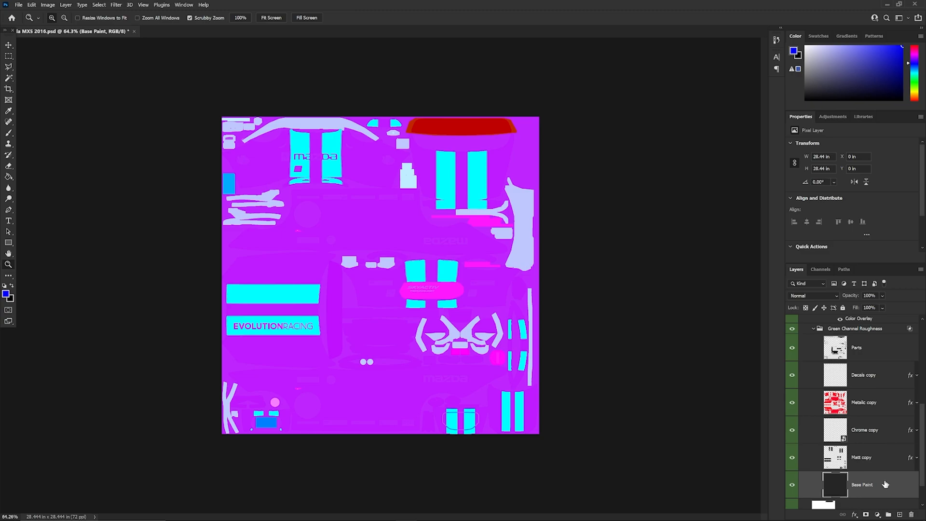
right_click(890, 405)
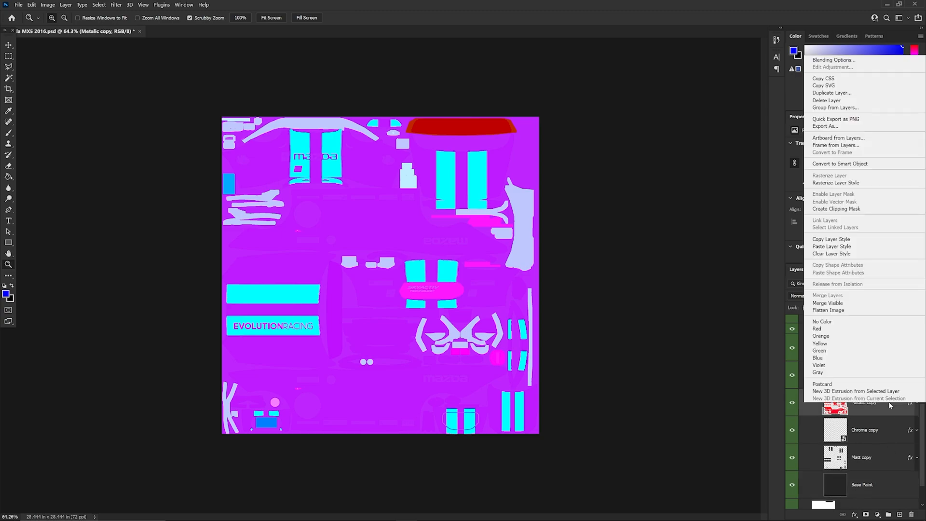
click(839, 239)
right_click(885, 479)
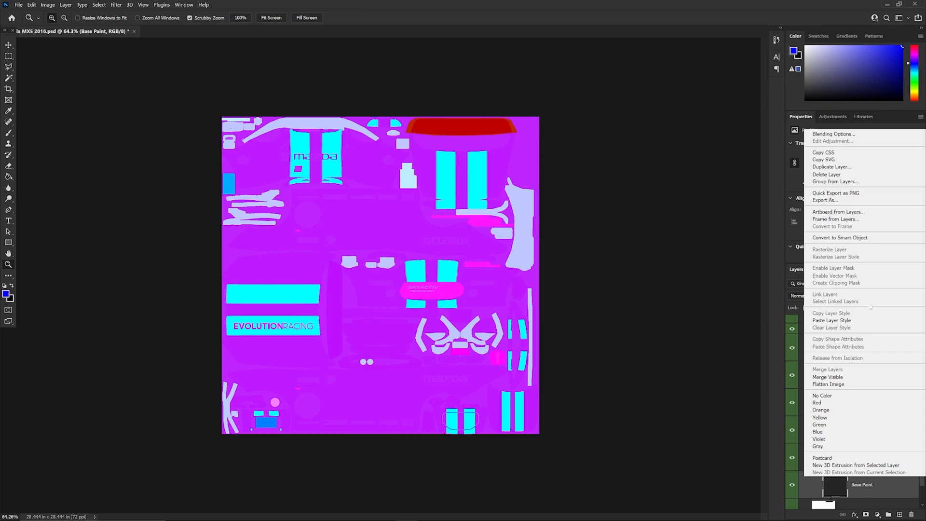
click(849, 320)
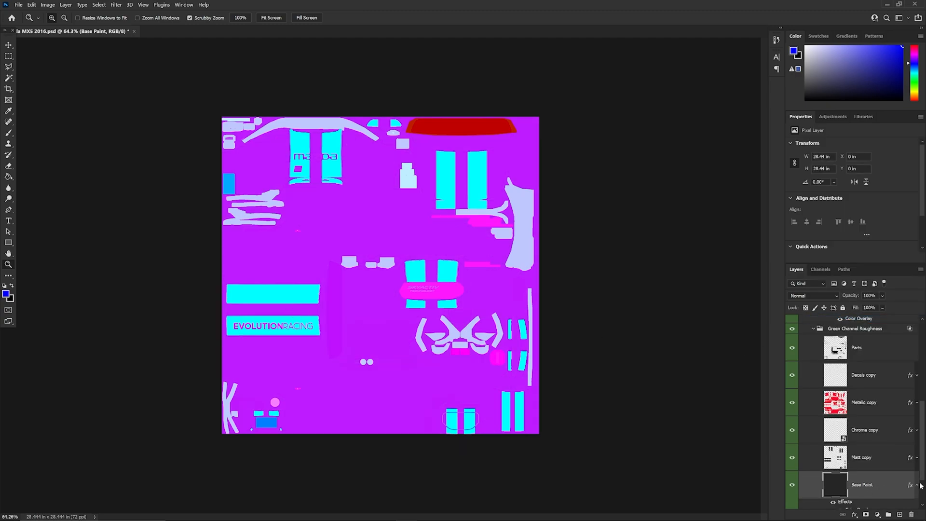
scroll(887, 458, down, 3)
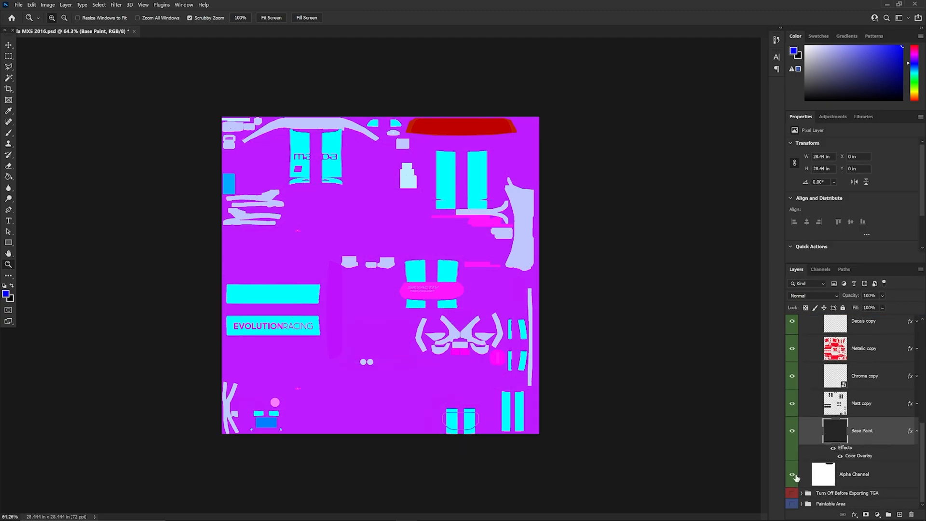
Compare the spec map with and without the Alpha Channel layer and leave that layer hidden.
click(793, 475)
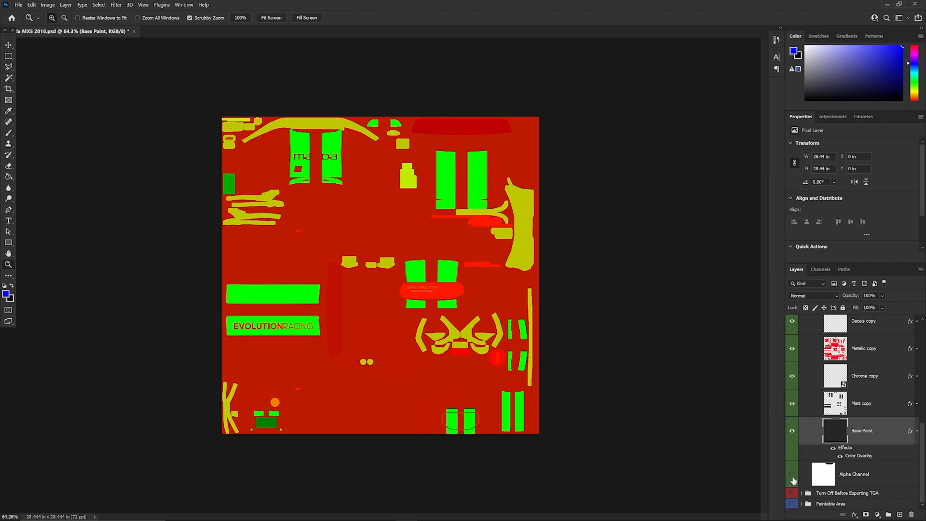
click(891, 483)
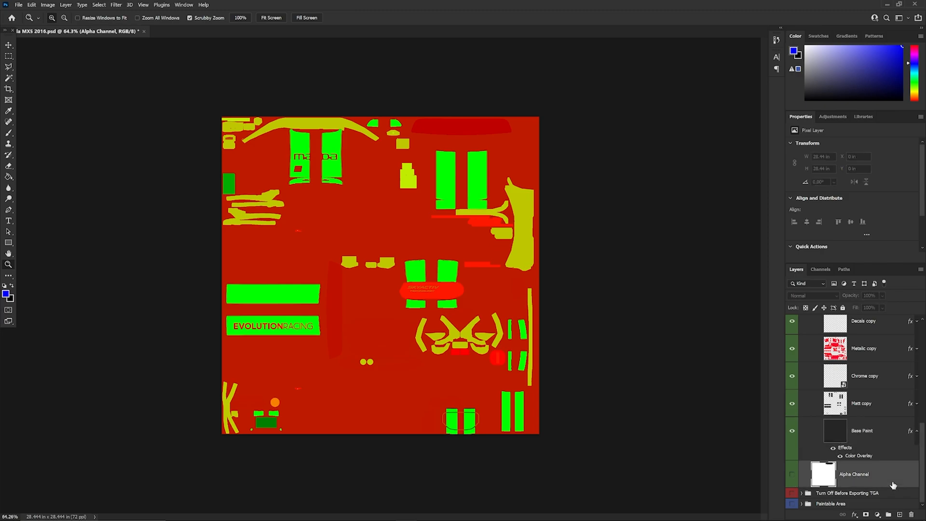
click(793, 475)
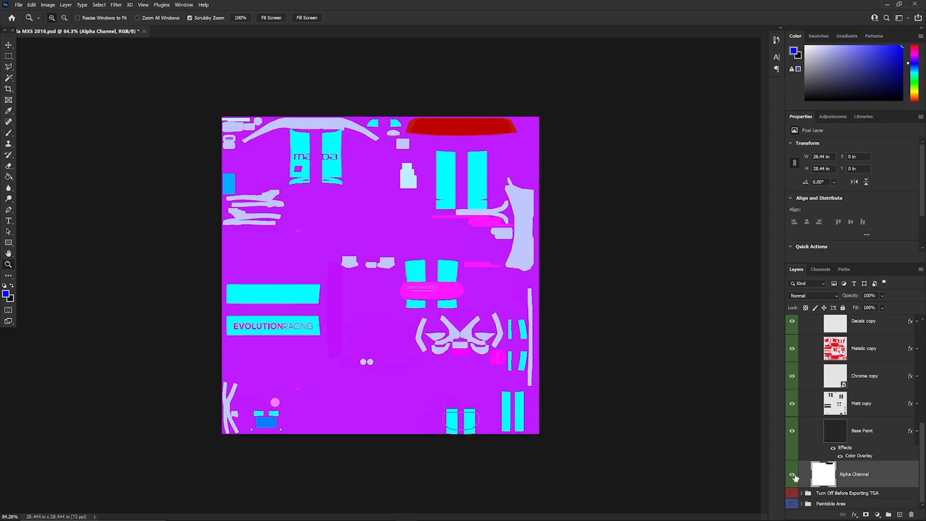
click(794, 476)
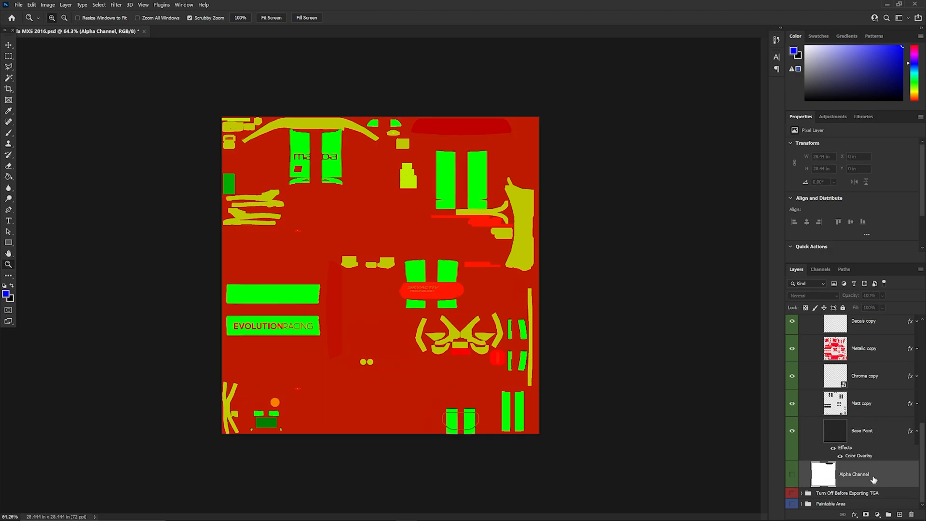
scroll(862, 470, up, 5)
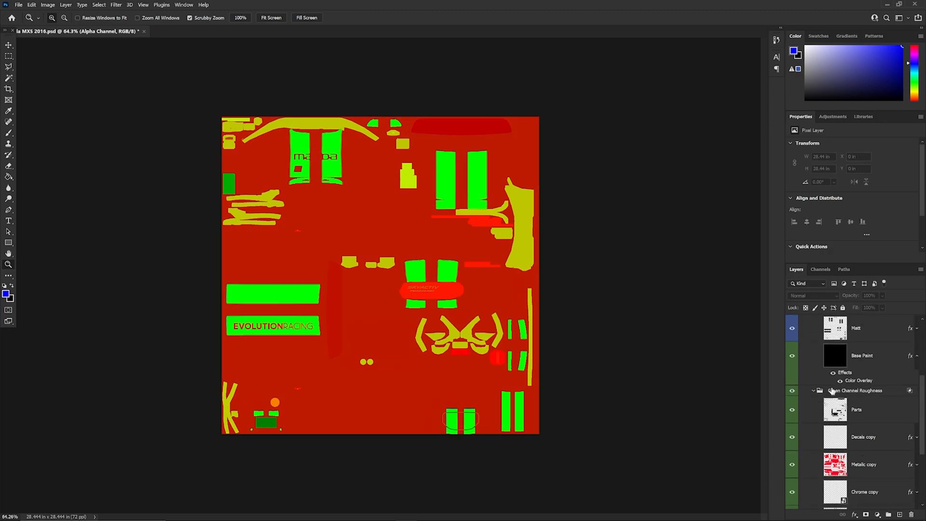
scroll(857, 420, up, 1)
scroll(513, 293, down, 4)
scroll(513, 298, up, 3)
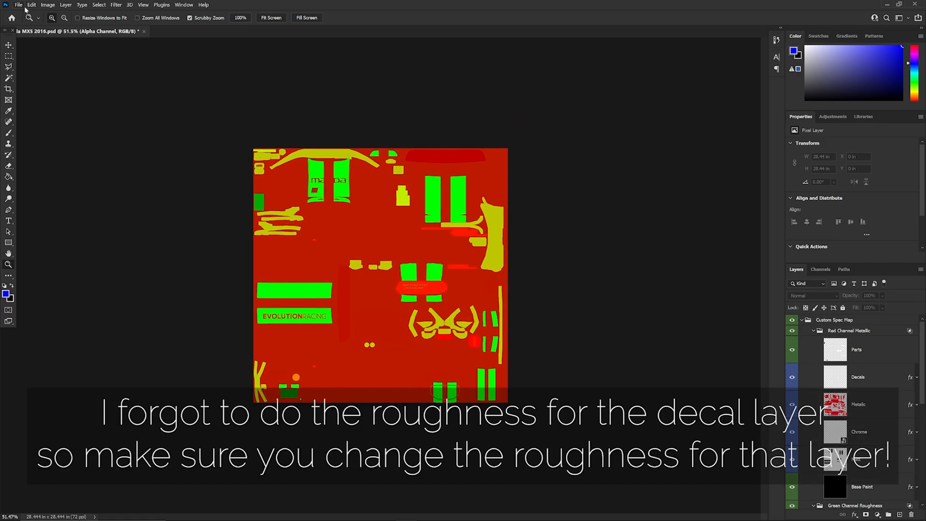
Save a copy of the spec map as a Targa file in the mx5 mx52016 paint folder, named car_spec_ plus the iRacing ID.
click(20, 5)
click(36, 111)
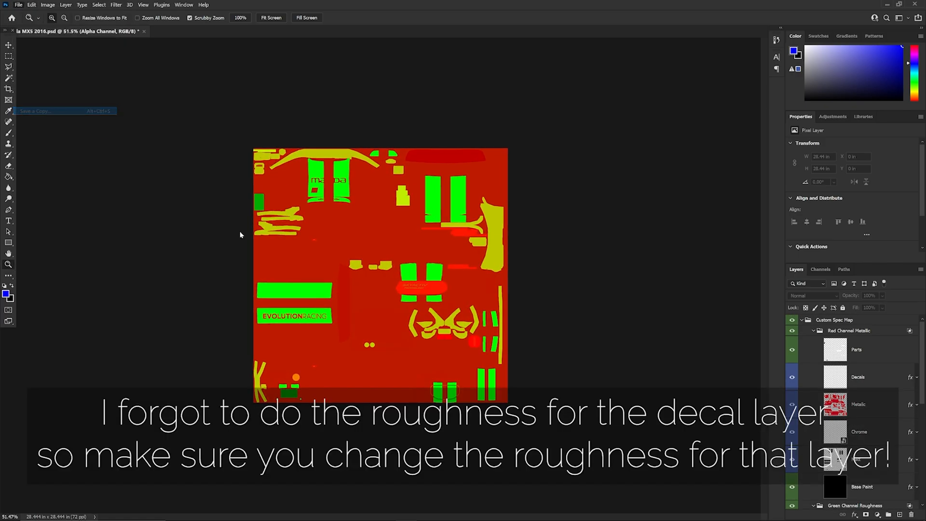
click(193, 150)
click(246, 355)
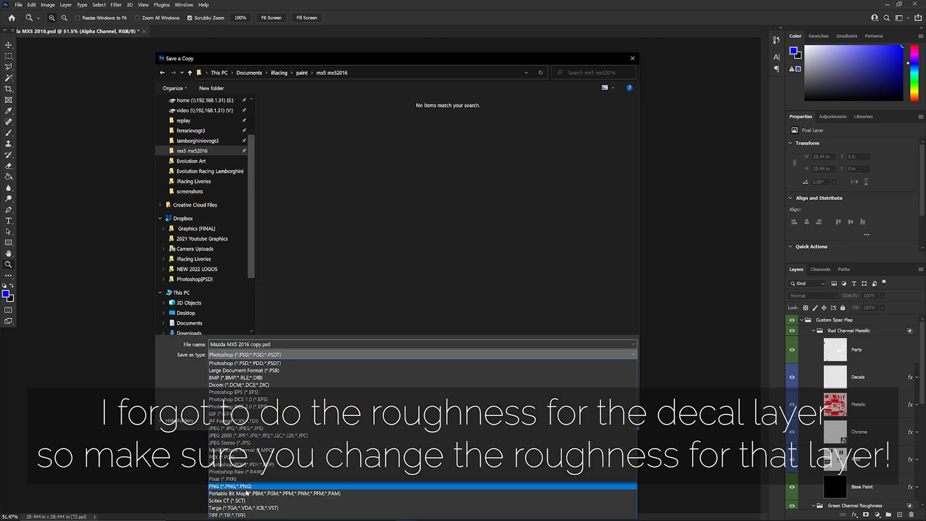
click(247, 486)
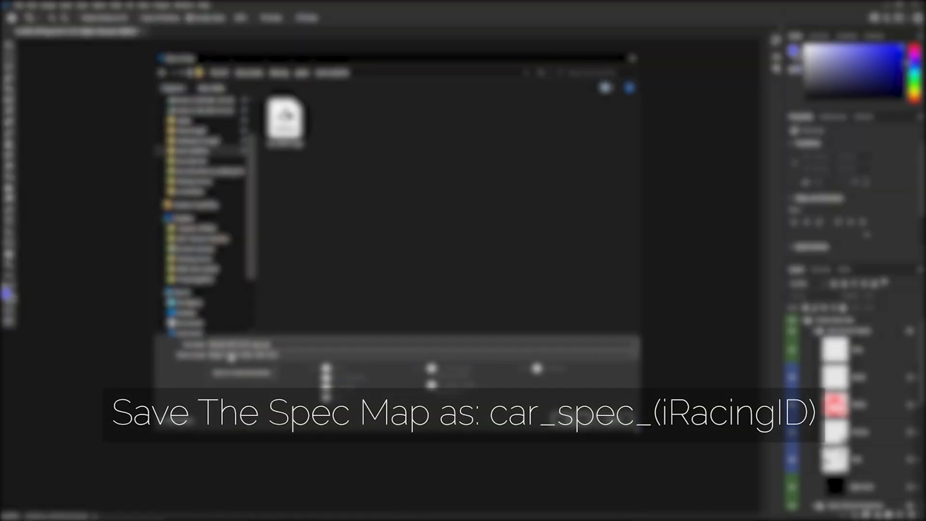
click(289, 130)
click(236, 344)
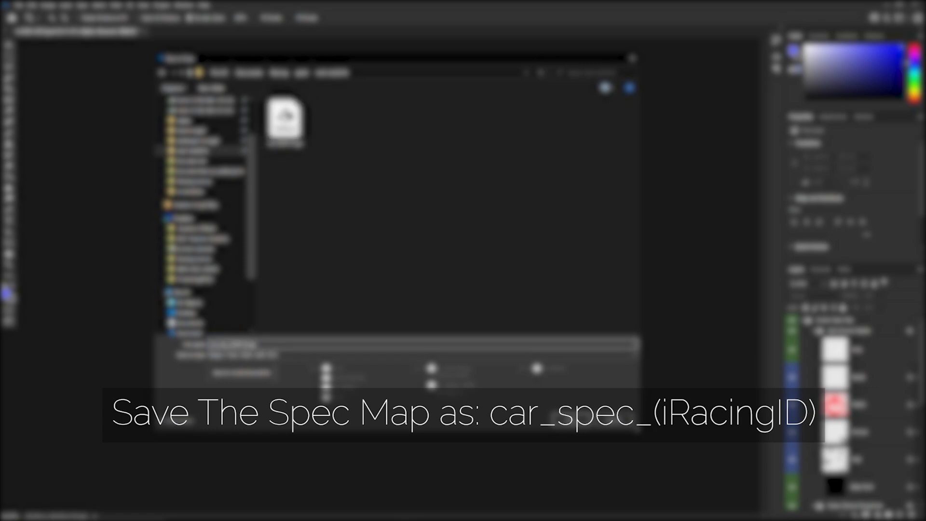
click(582, 417)
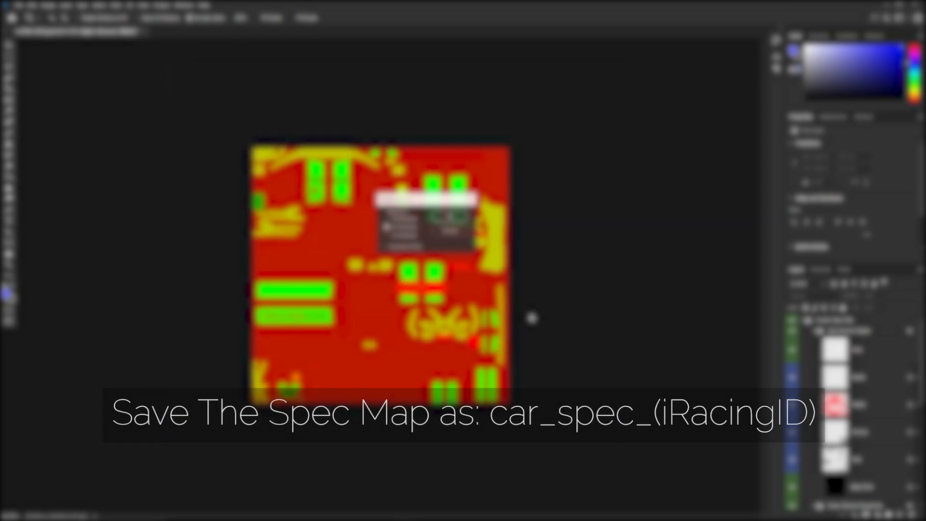
click(448, 214)
Switch to iRacing, reload the car's textures and inspect the updated MX-5 finish from another angle and up close.
key(alt+Tab)
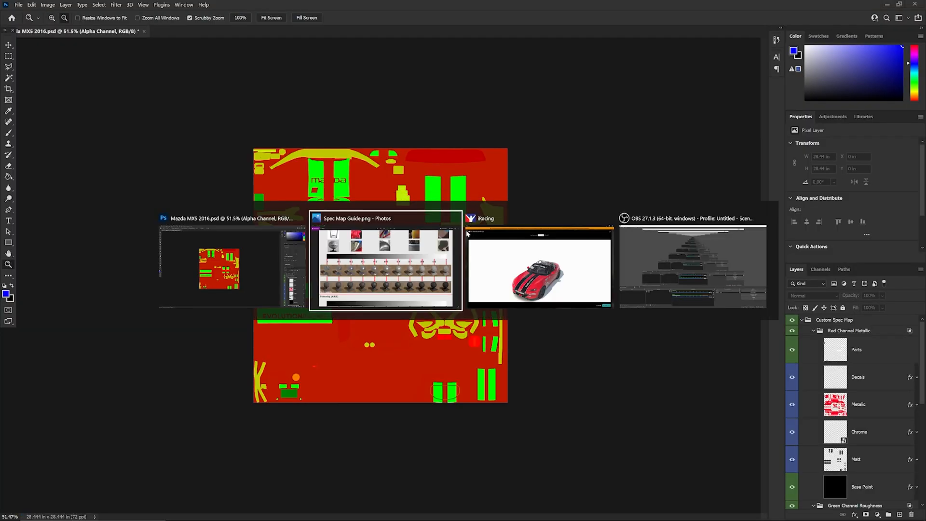
key(ctrl+r)
mouse_move(633, 318)
mouse_down()
mouse_move(553, 334)
mouse_move(467, 322)
mouse_move(408, 338)
mouse_move(471, 319)
mouse_move(497, 326)
mouse_move(511, 313)
mouse_move(477, 337)
mouse_move(473, 315)
mouse_up()
scroll(497, 326, up, 6)
scroll(494, 332, down, 6)
Switch to the Spec Map Guide in Photos and examine the metallic and non-metallic Roughness scales.
key(alt+Tab)
key(Tab)
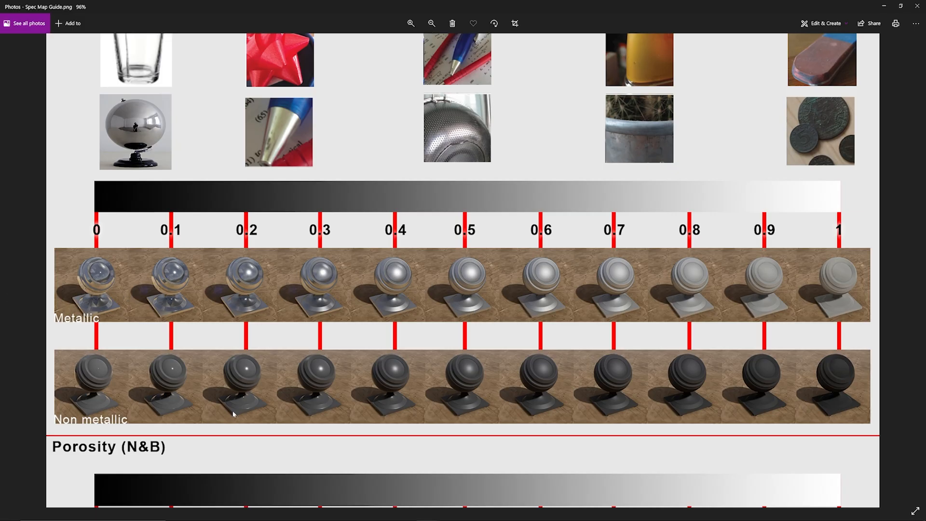
scroll(502, 254, down, 5)
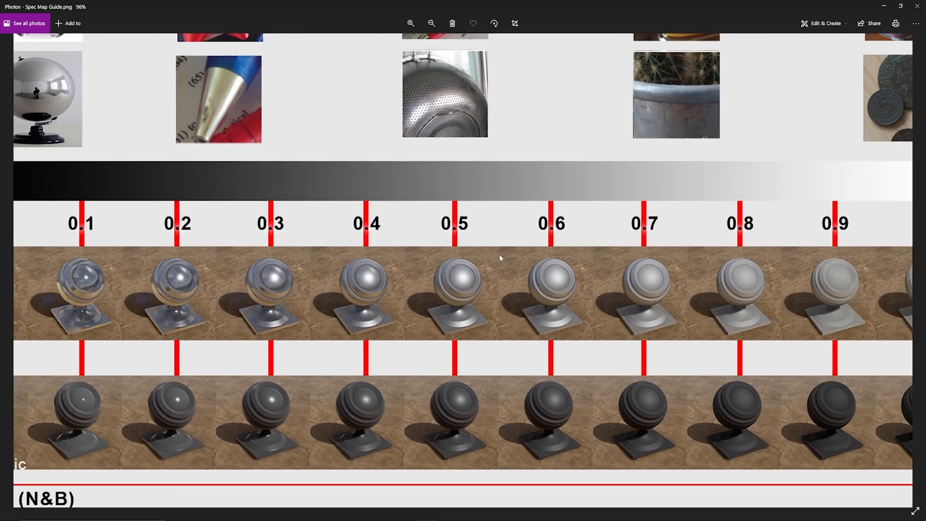
scroll(560, 274, up, 2)
key(alt+Tab)
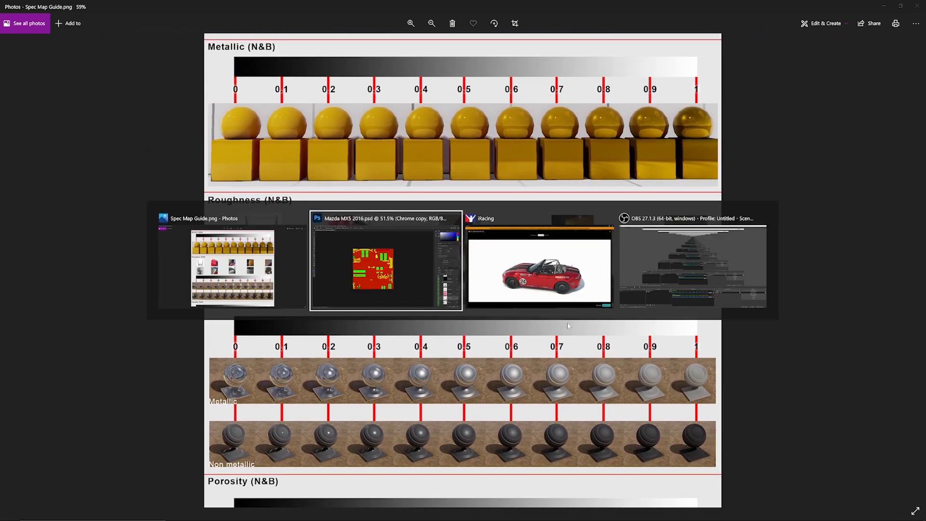
Return to the iRacing car model and examine the paint finish on the MX-5's rear and top.
key(alt+Tab)
key(Tab)
drag(606, 313, 641, 328)
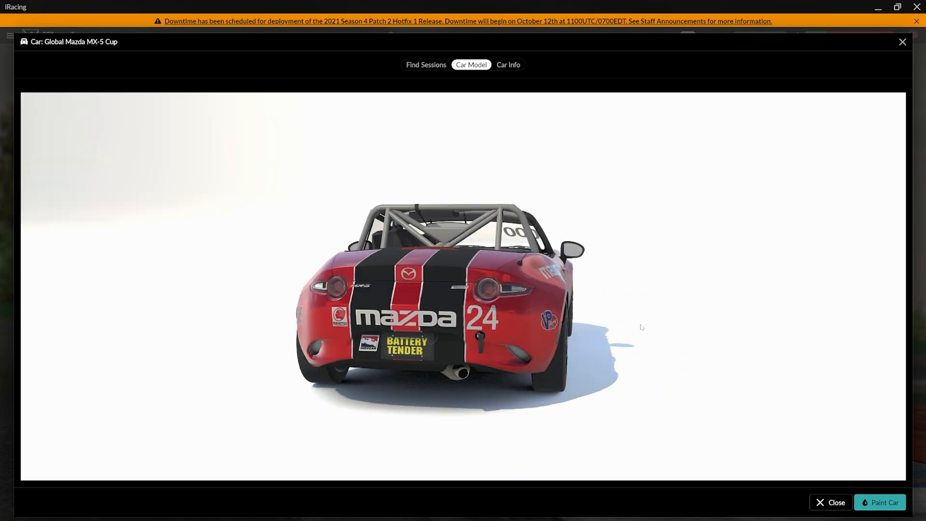
scroll(444, 273, up, 2)
scroll(480, 272, down, 2)
drag(664, 280, 520, 317)
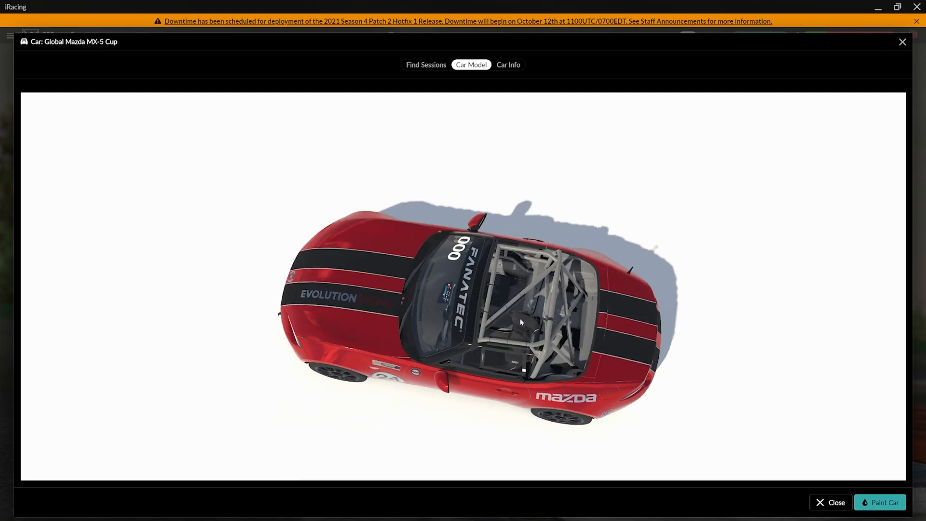
Examine the hood up close, checking the finish of the black stripes, red paint and EVOLUTION RACING lettering.
drag(406, 317, 456, 283)
scroll(510, 329, up, 3)
scroll(511, 331, up, 3)
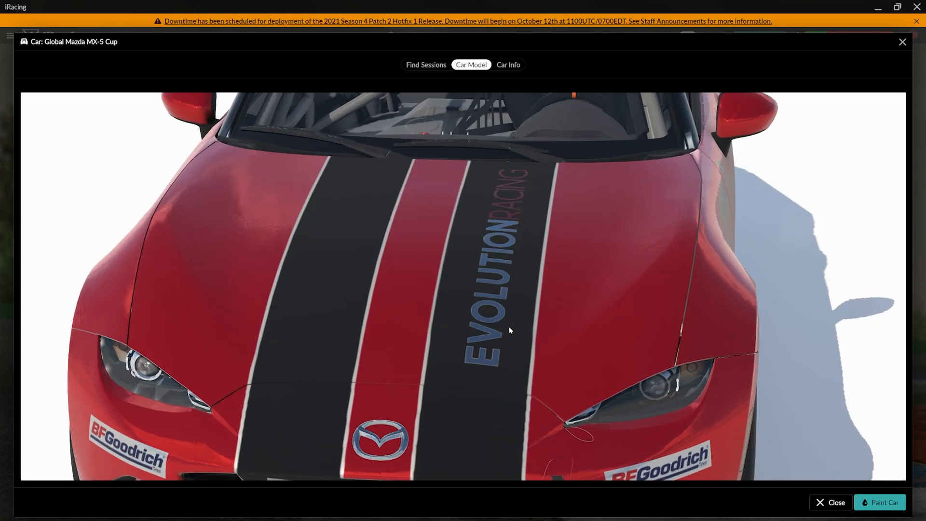
drag(497, 250, 523, 238)
scroll(580, 324, down, 5)
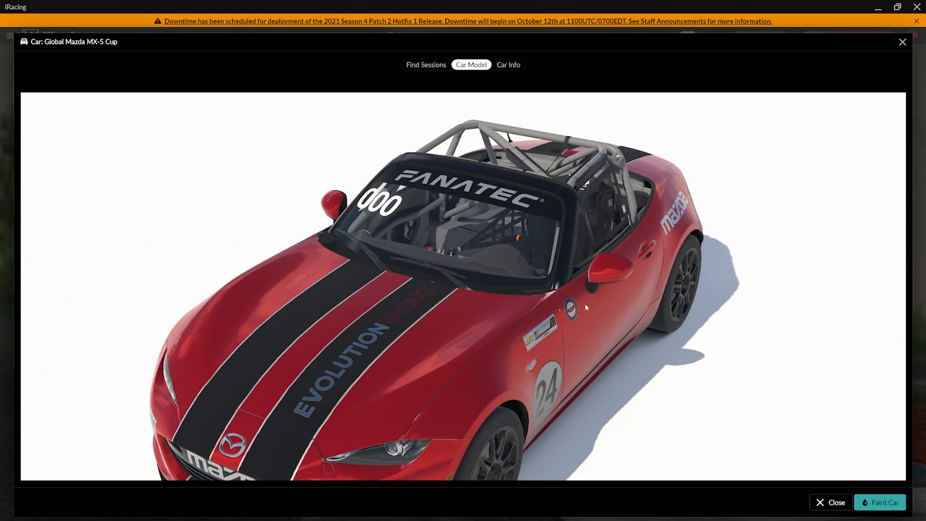
Examine the whole car's finish from the side, front and front three-quarter views.
drag(589, 303, 528, 326)
scroll(514, 311, down, 3)
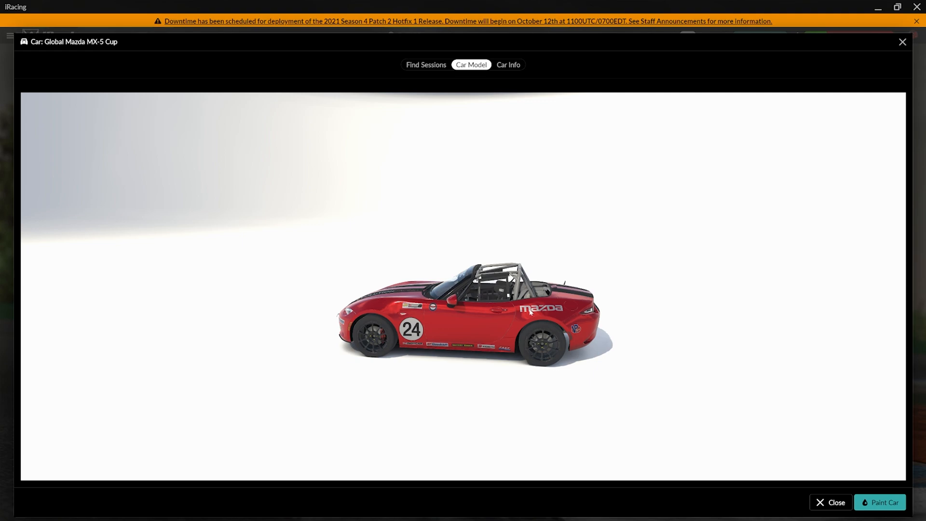
drag(549, 307, 485, 316)
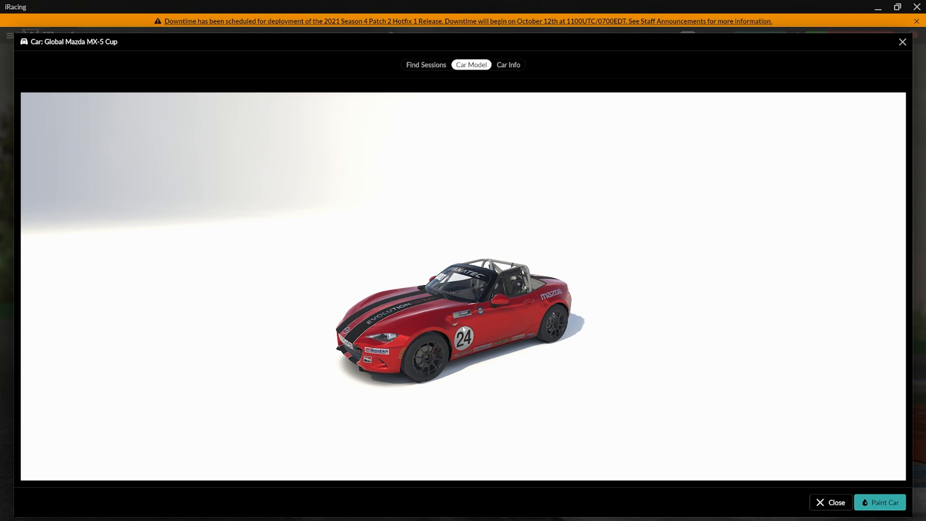
drag(463, 330, 481, 331)
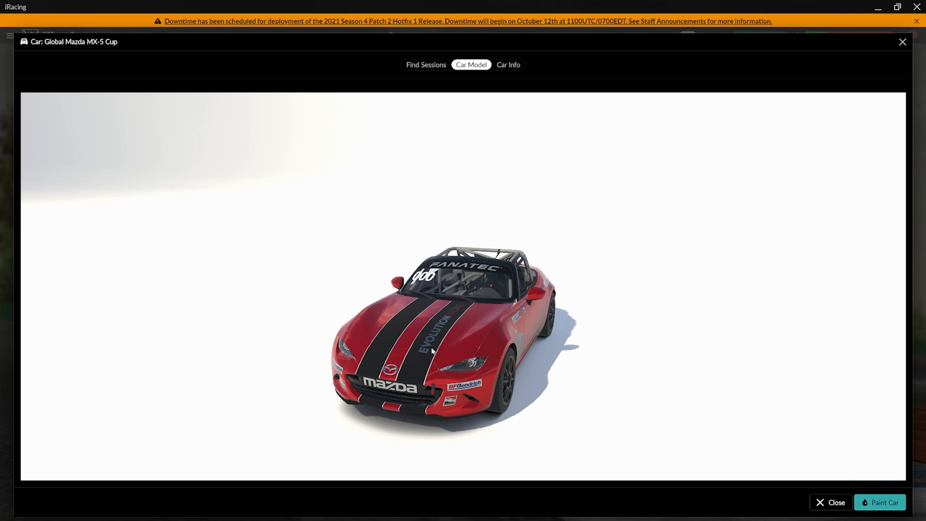
mouse_move(463, 352)
mouse_down()
mouse_move(493, 337)
mouse_move(428, 351)
mouse_move(452, 361)
mouse_up()
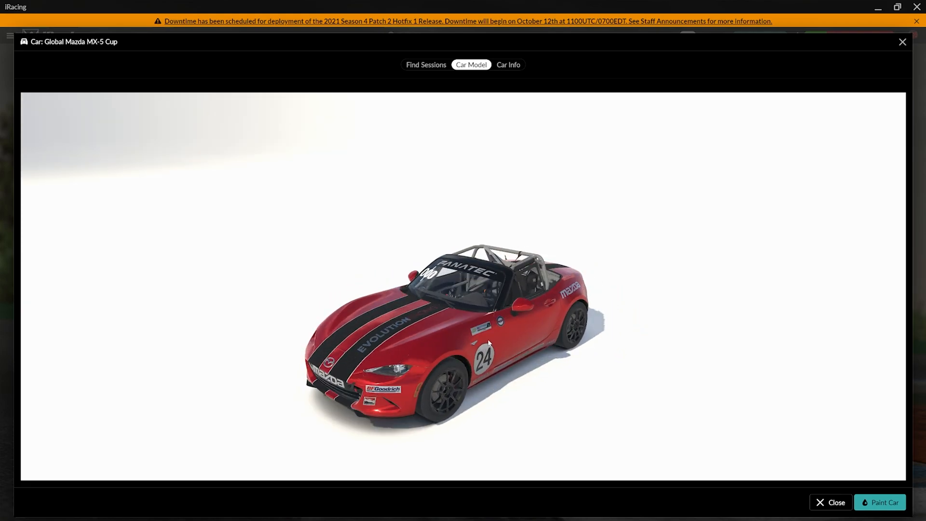